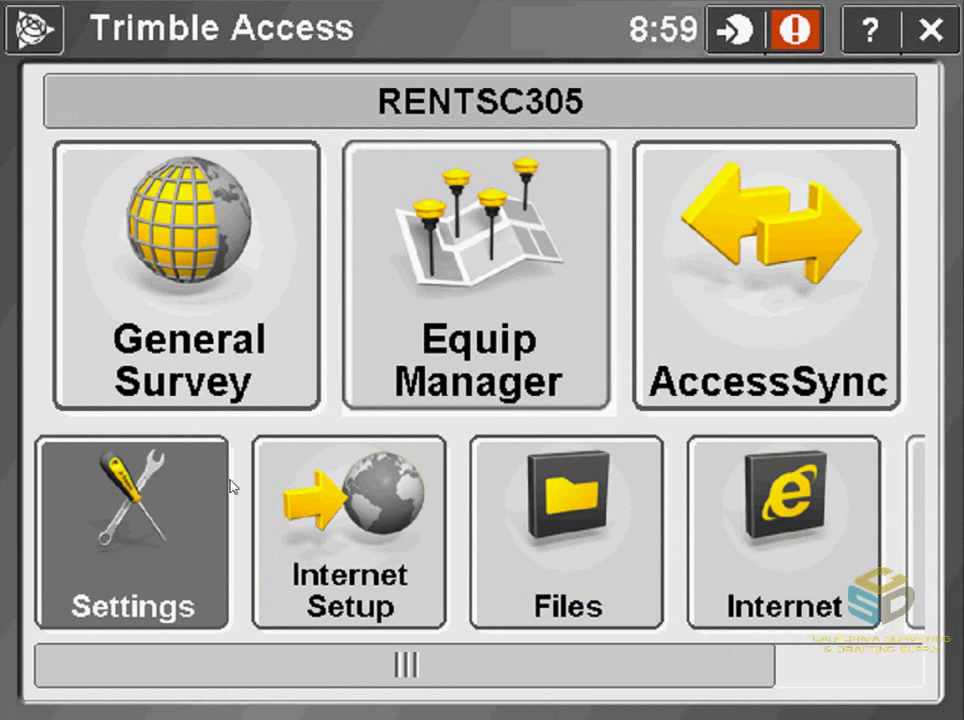
Step: Go to Settings and open the Connect connection options
click(152, 518)
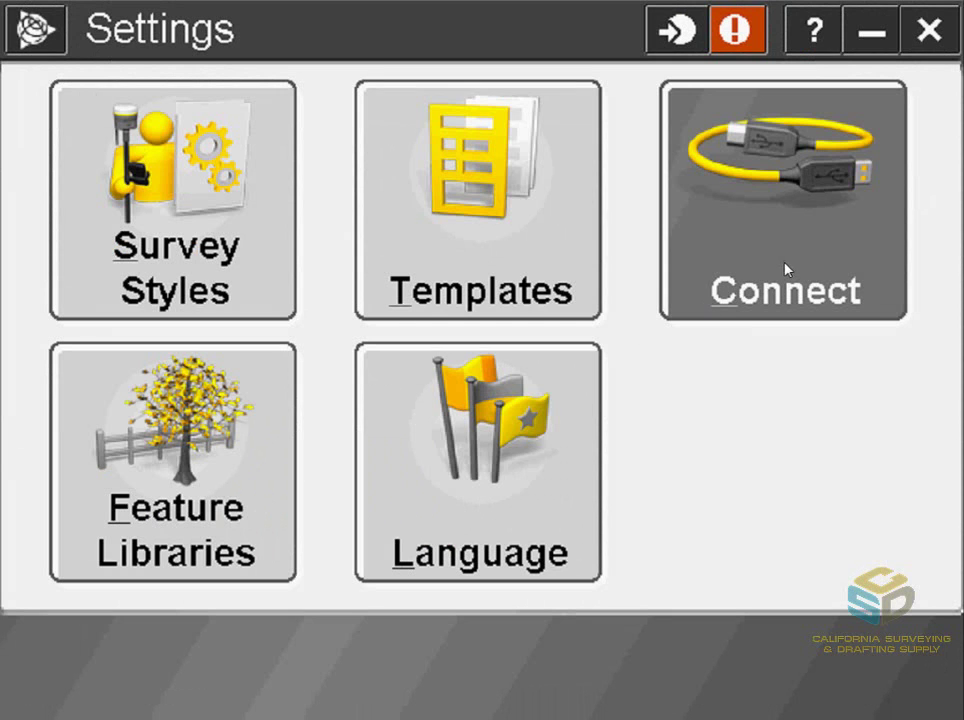
click(786, 270)
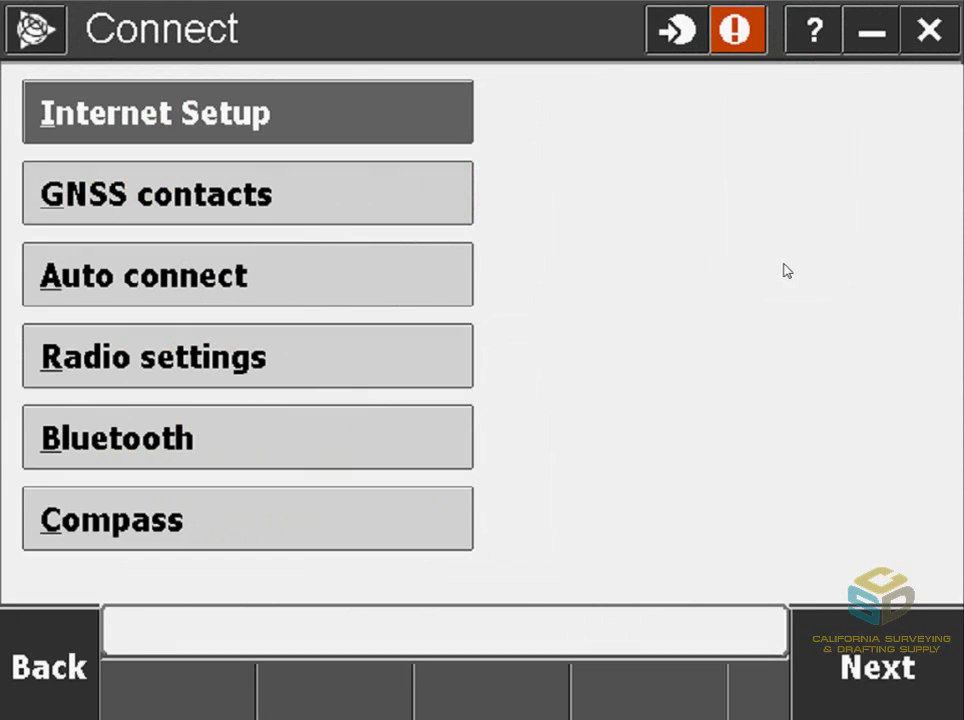
Step: Set the SDGR10121 R10 receiver as the Bluetooth GNSS base and accept
click(353, 438)
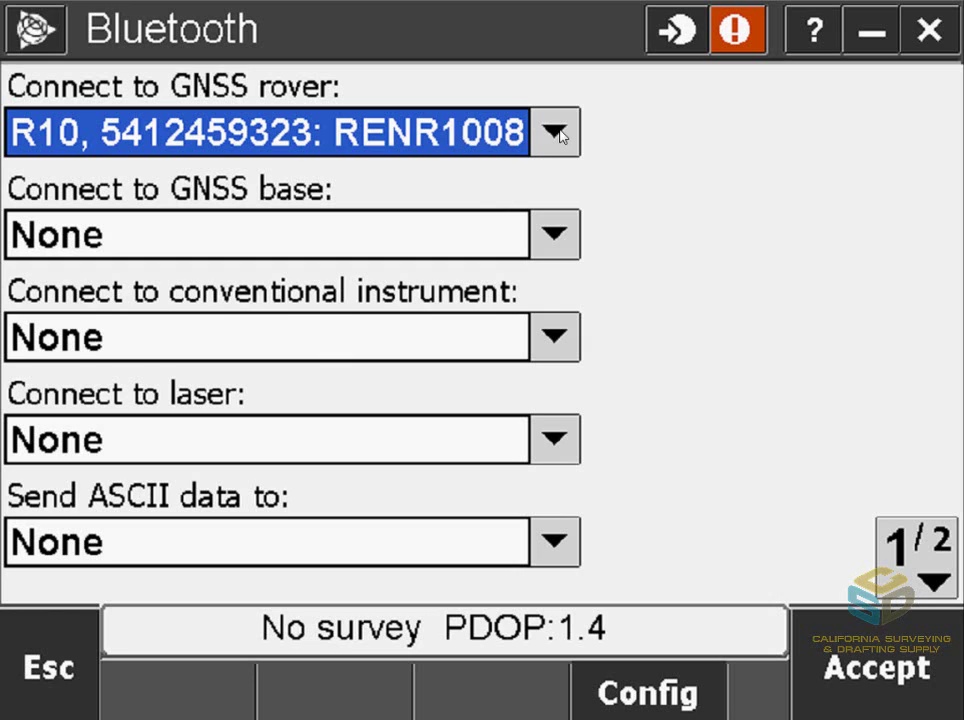
click(558, 237)
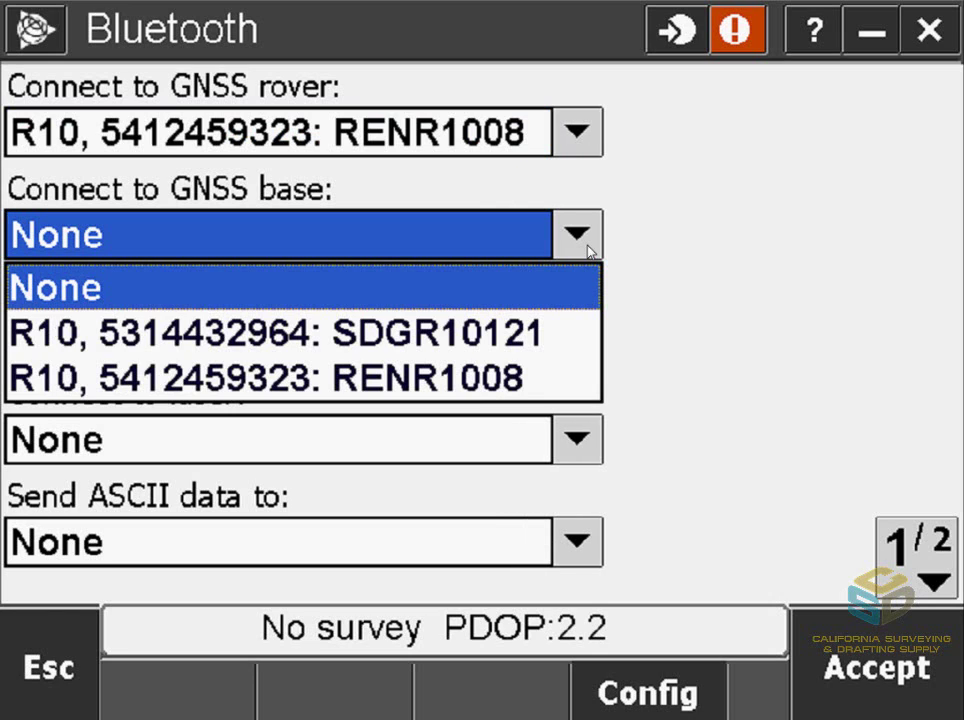
click(502, 333)
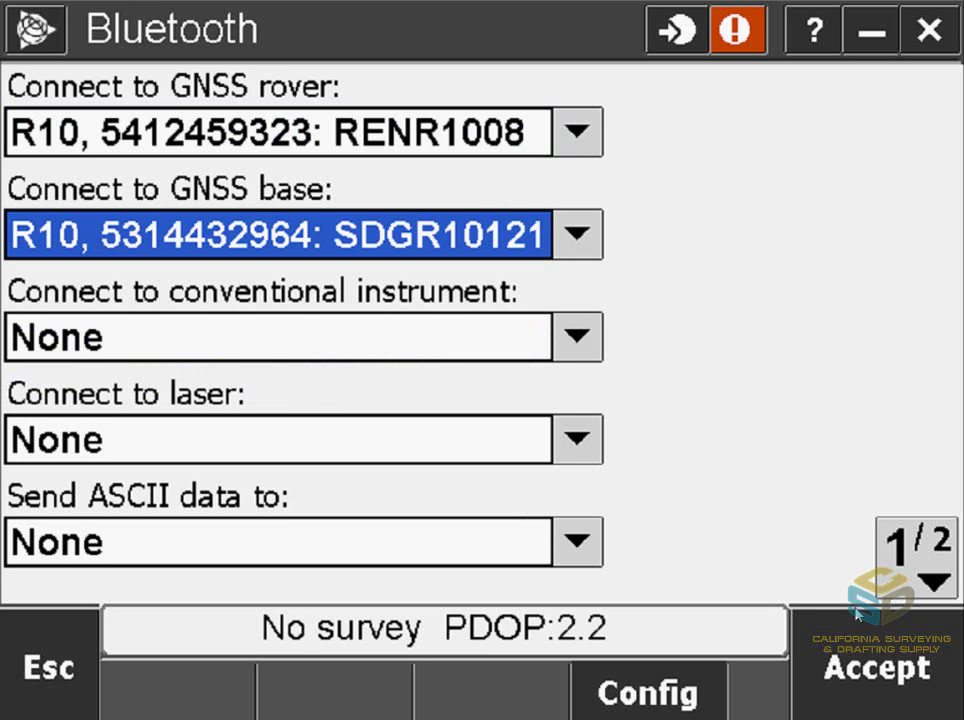
click(884, 670)
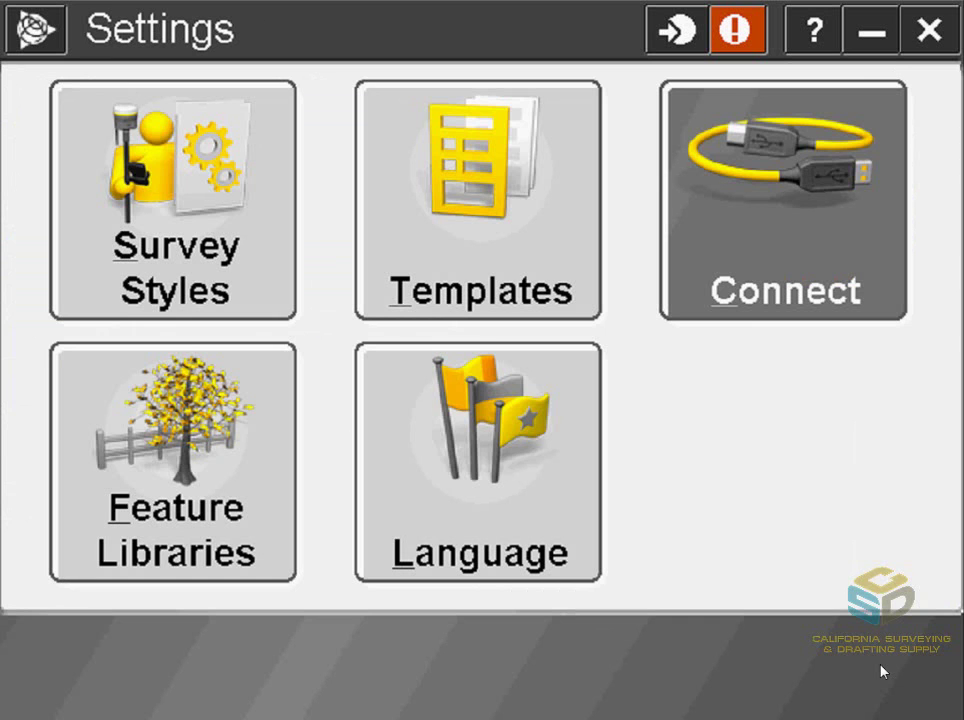
click(205, 226)
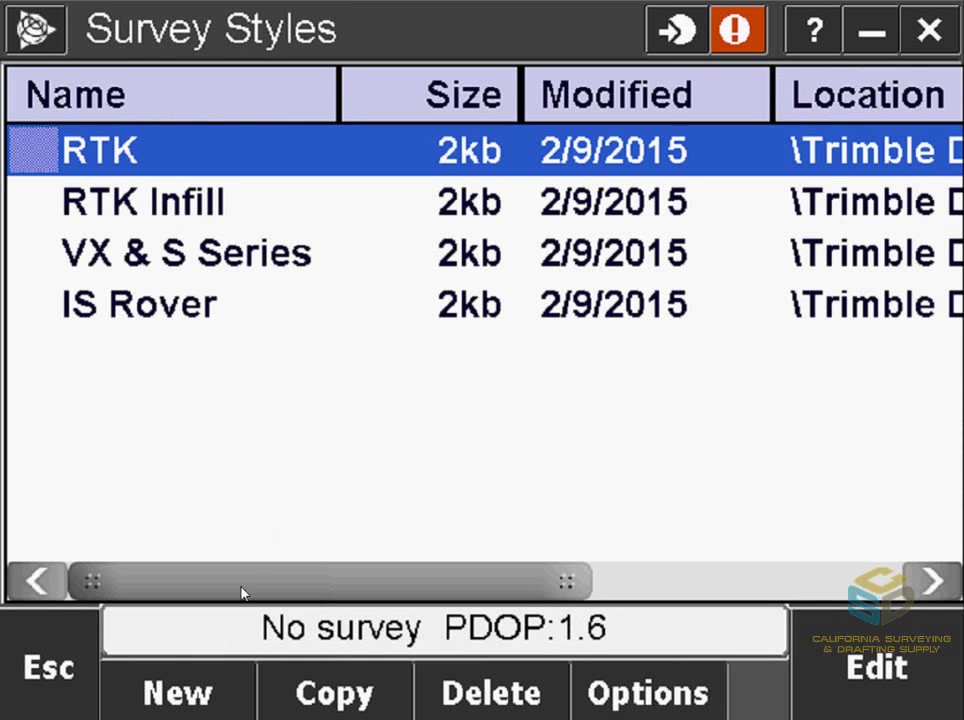
Step: Create a new GNSS survey style named 'RTK Tutorial'
click(206, 692)
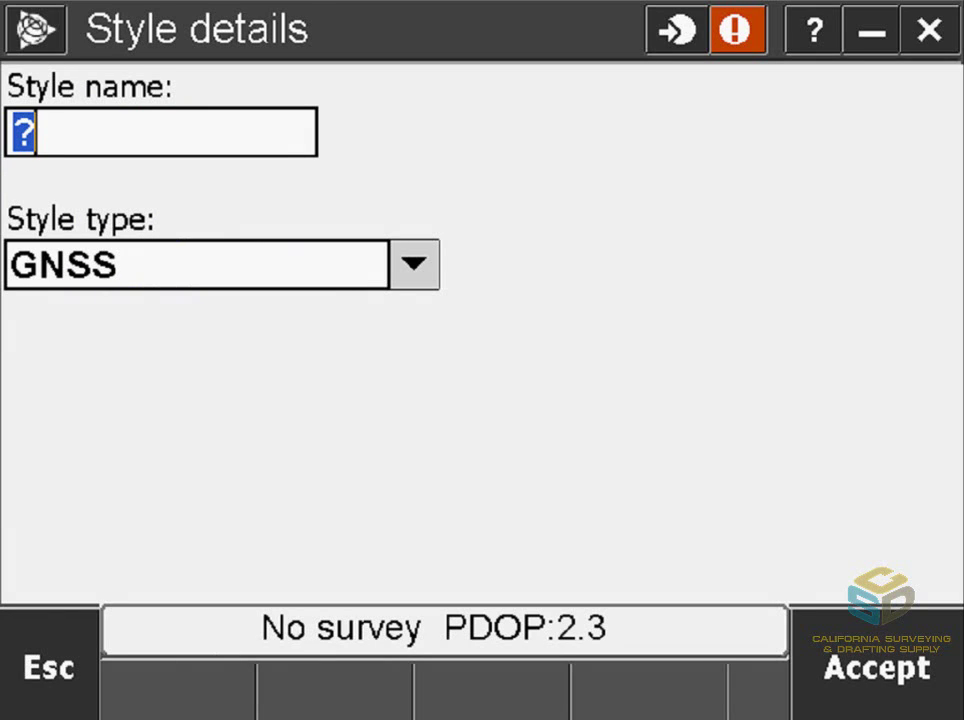
text(RTK T)
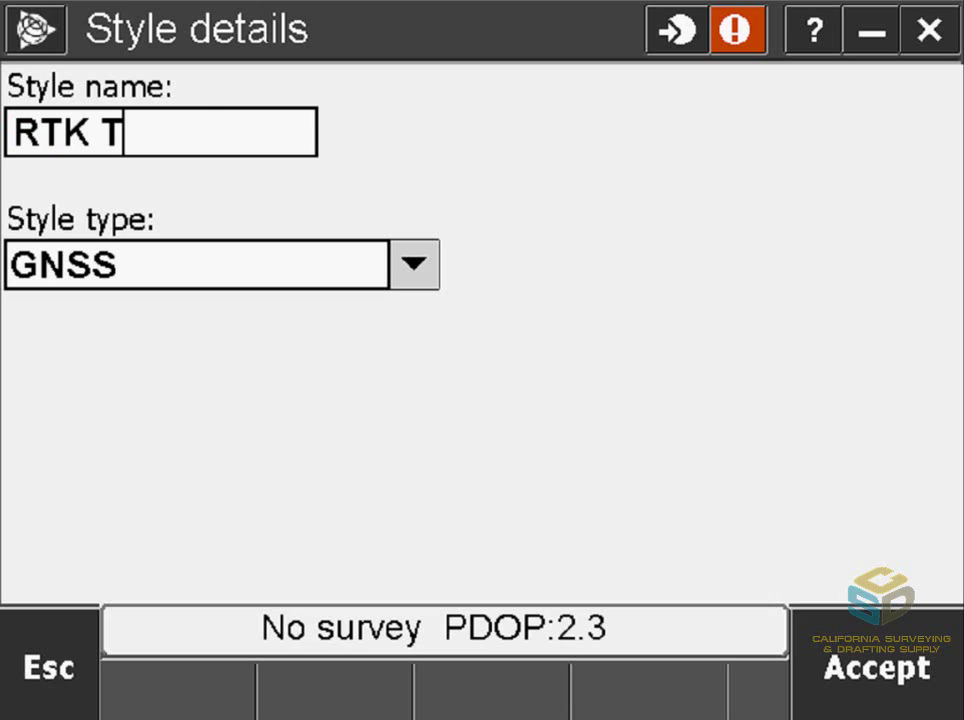
text(utorial)
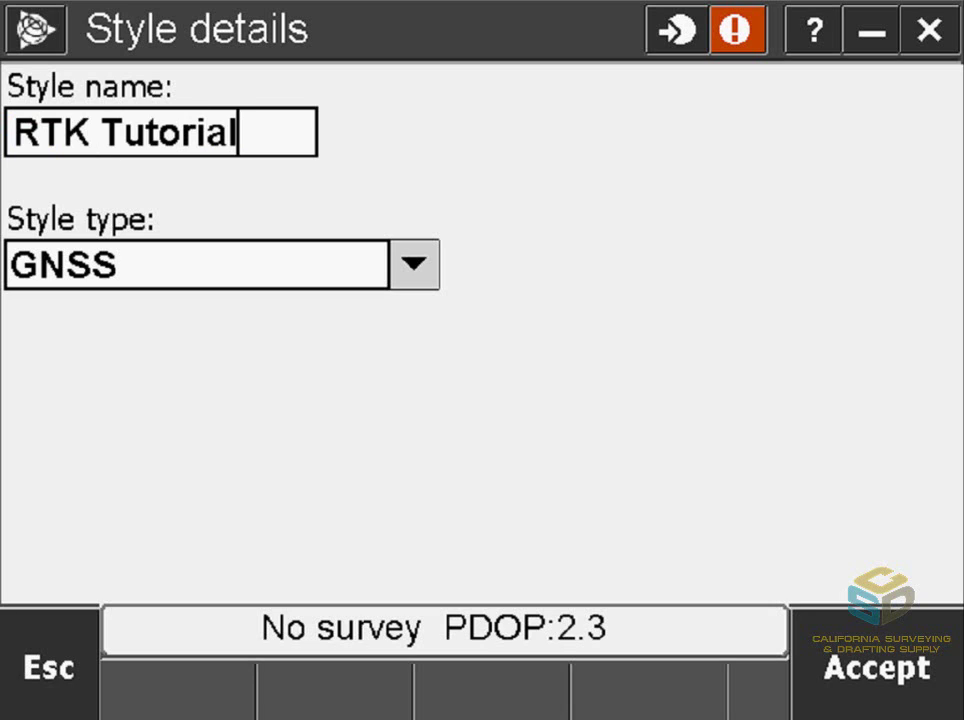
click(848, 672)
click(848, 672)
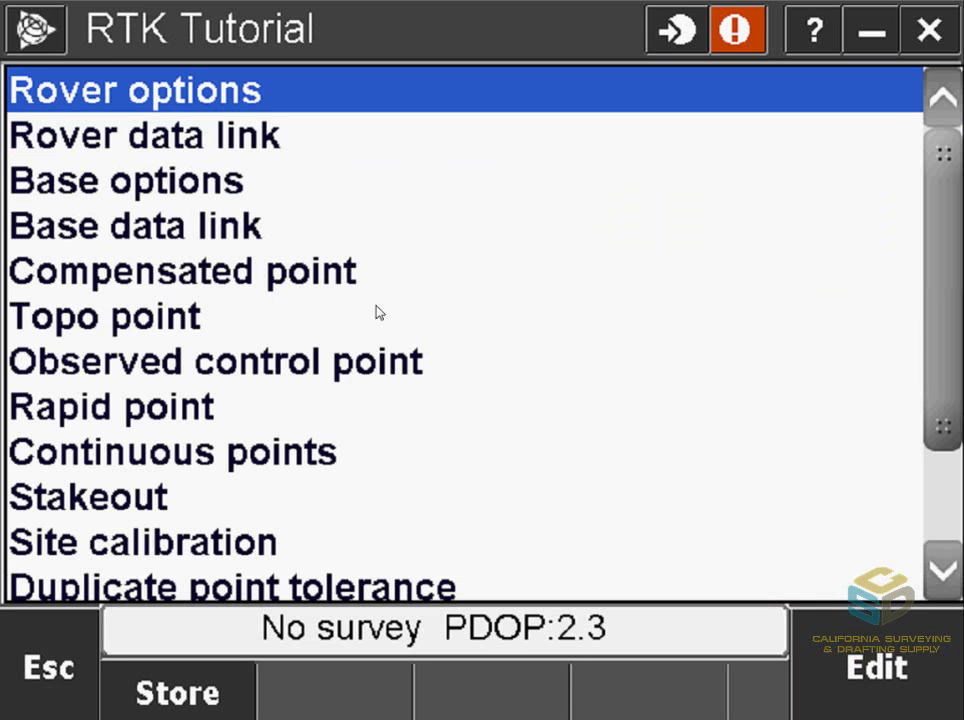
Step: In the style's rover options, keep CMRx as the broadcast format
click(251, 92)
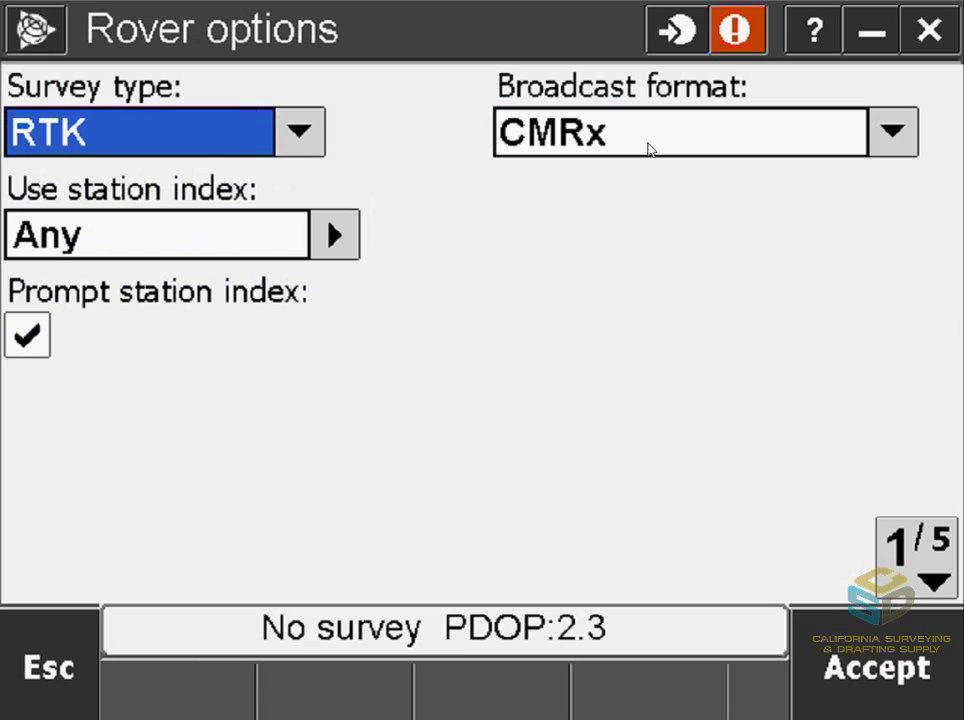
click(650, 150)
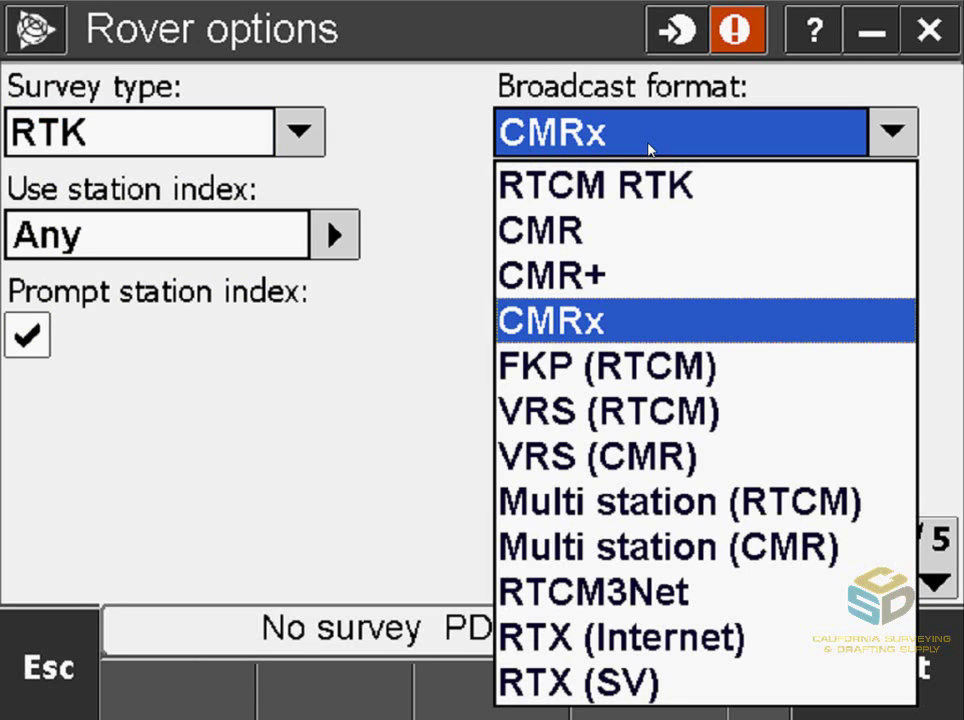
click(650, 150)
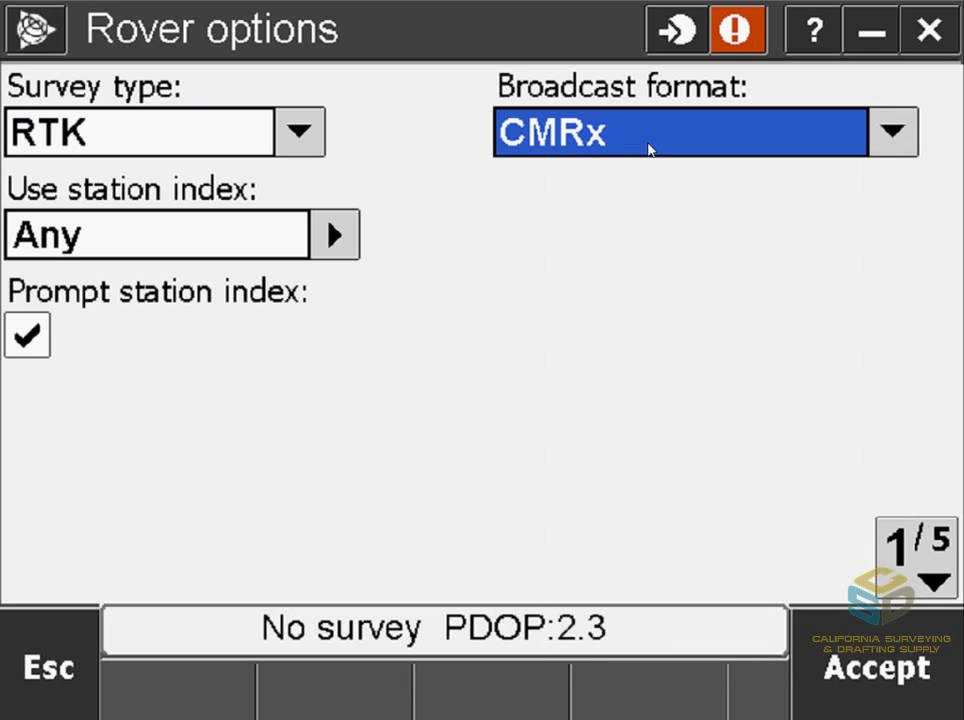
click(935, 551)
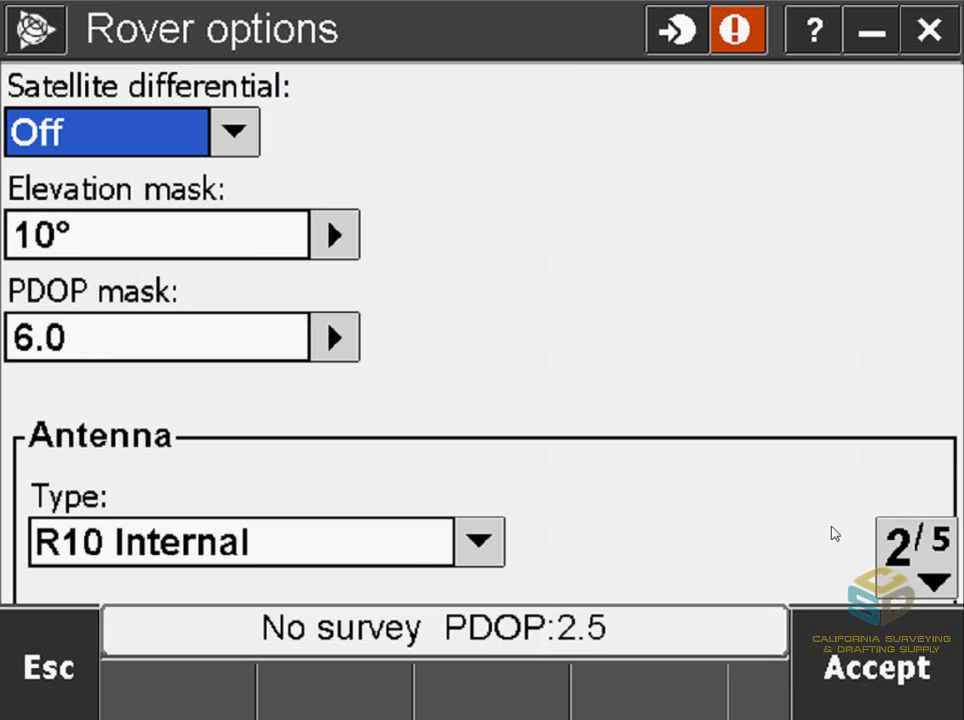
Step: Set the rover antenna height to 2 m and save the rover options
click(912, 556)
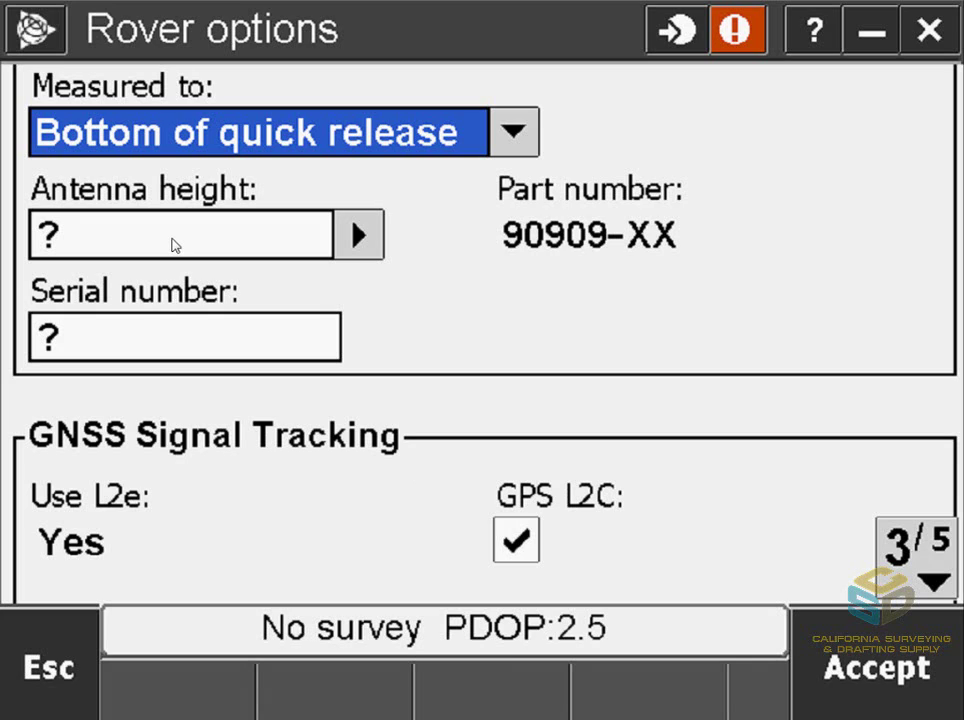
click(175, 245)
text(2)
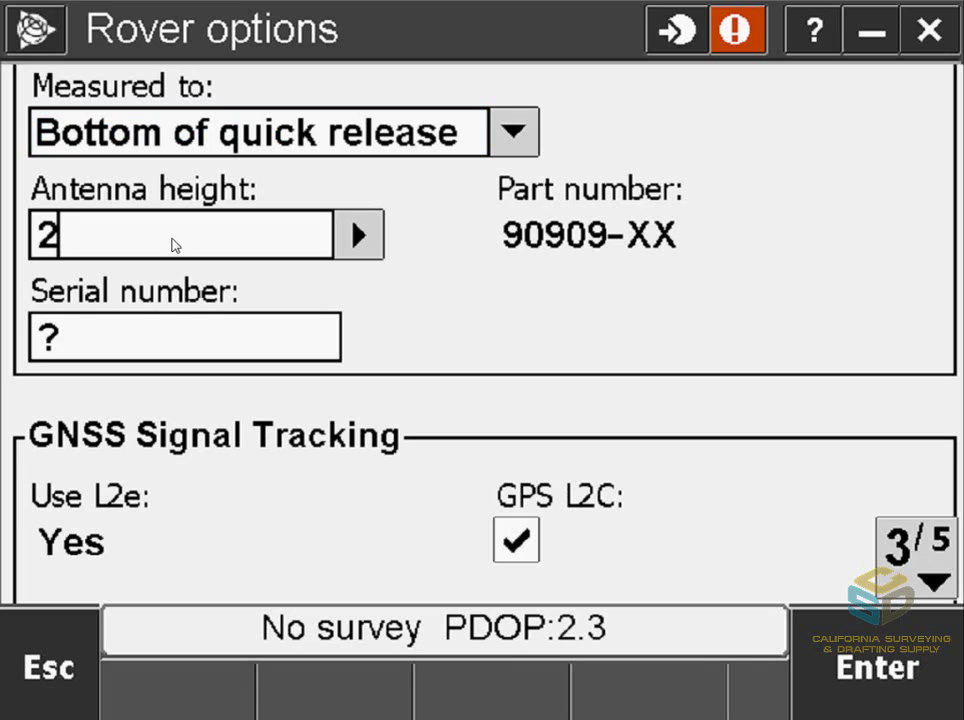
text(m)
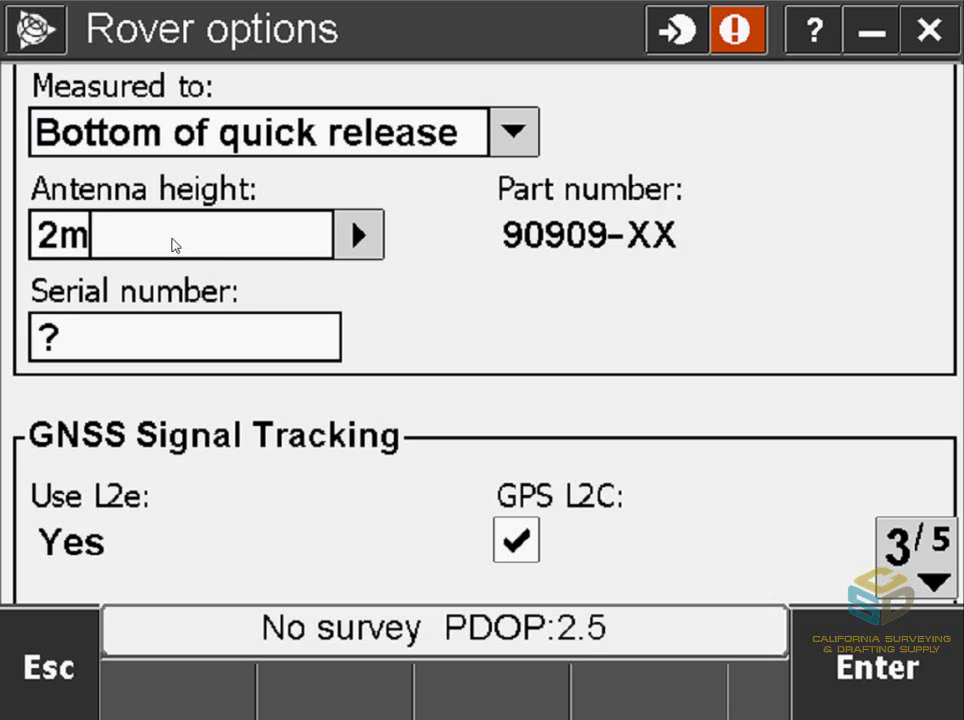
key(Tab)
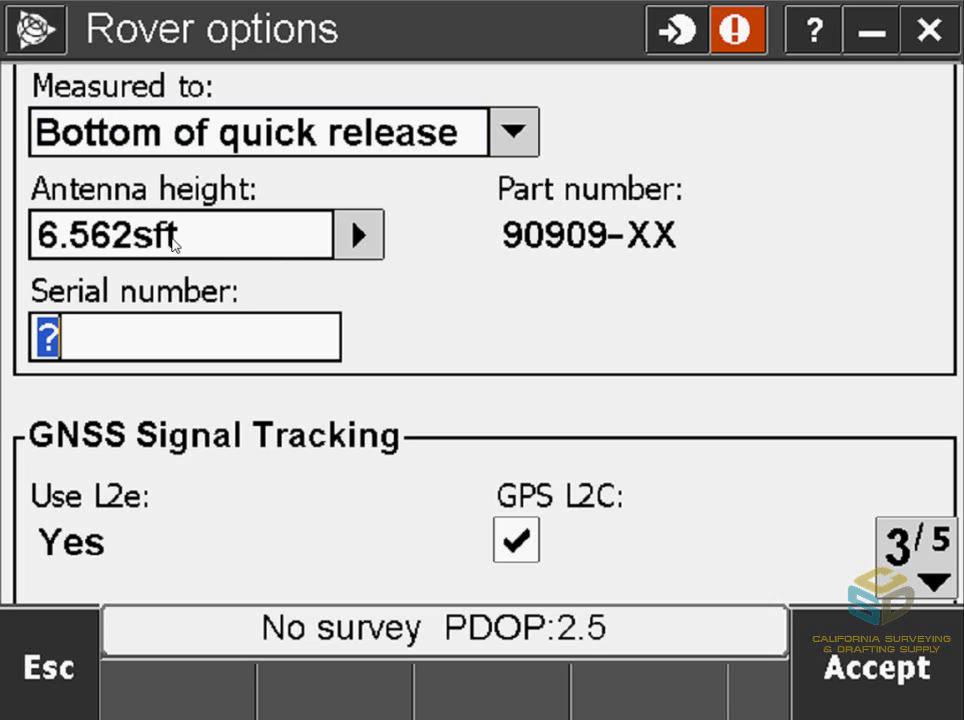
click(928, 556)
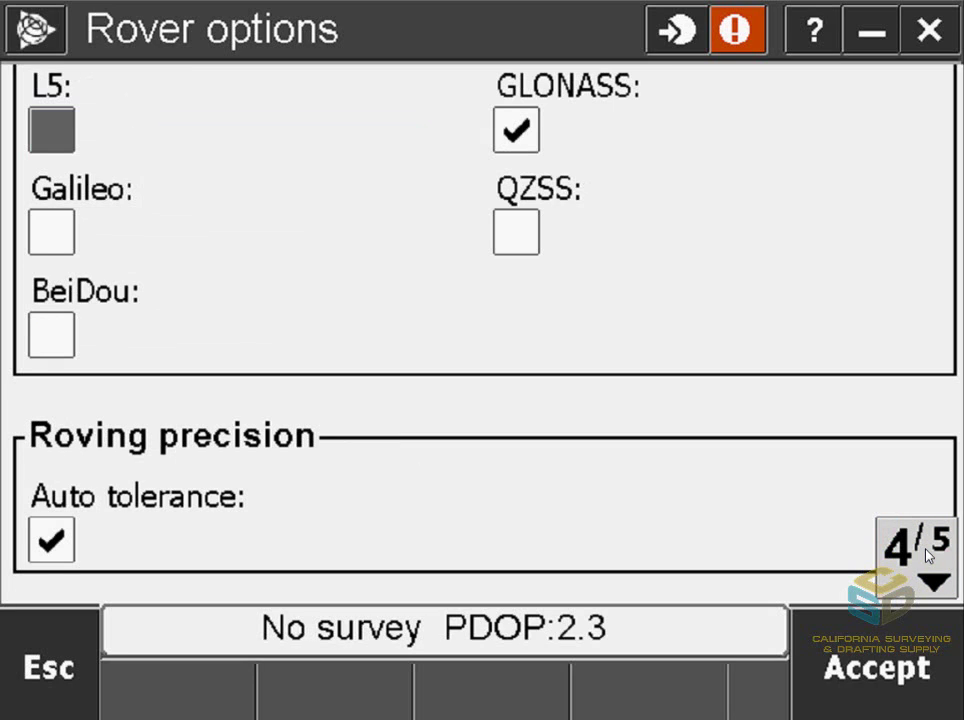
click(928, 556)
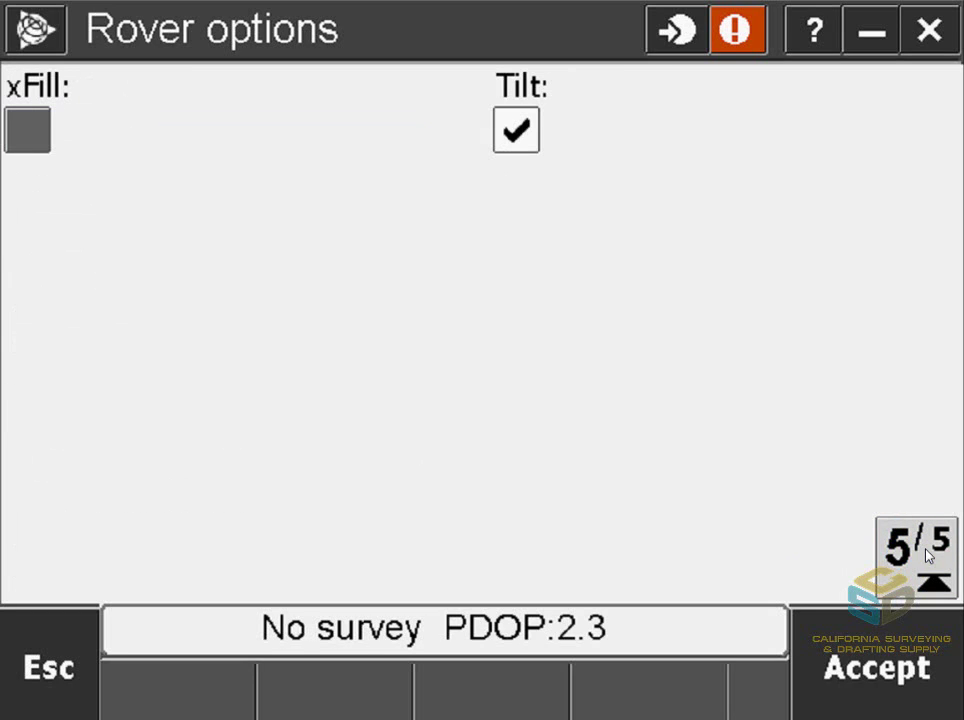
key(Return)
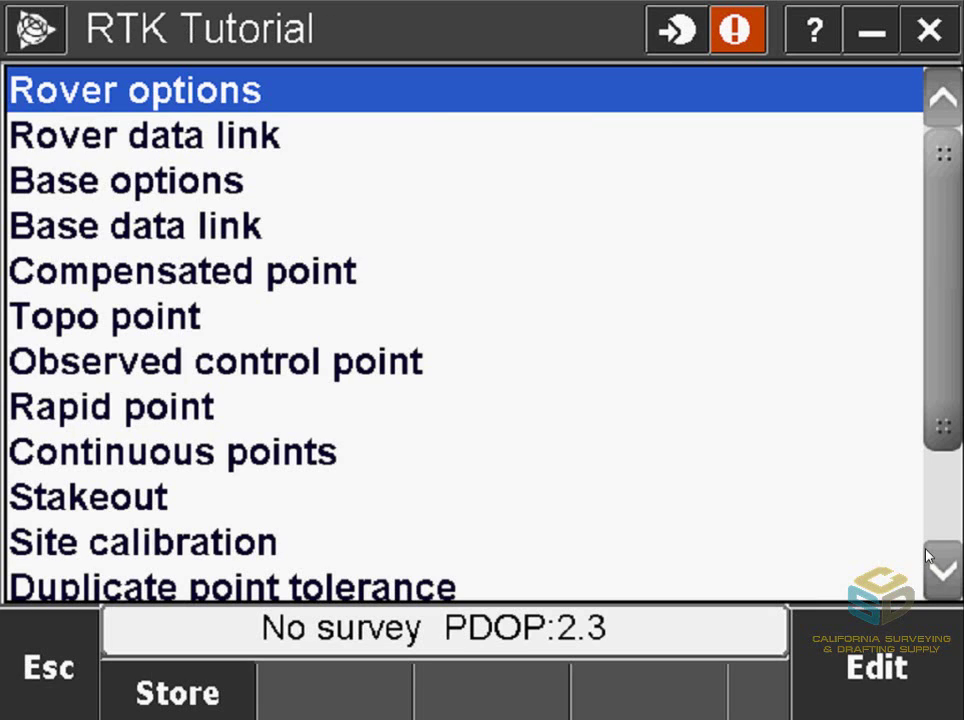
Step: Set the rover data link to the internal receiver radio, TRIMTALK v1 at 4800 bps
click(247, 137)
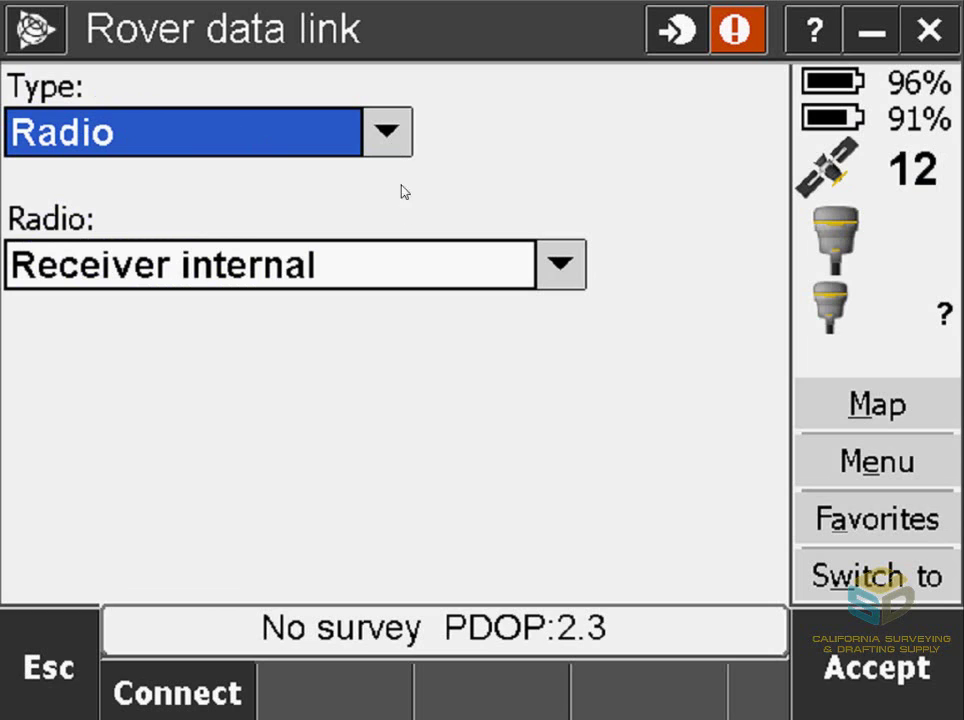
click(224, 699)
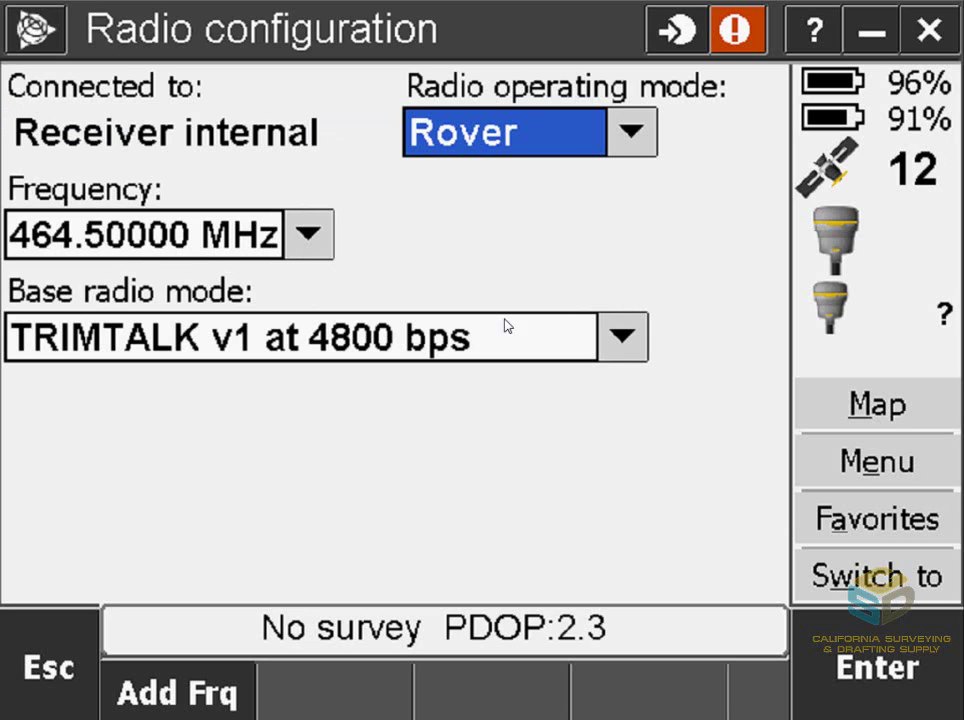
click(622, 337)
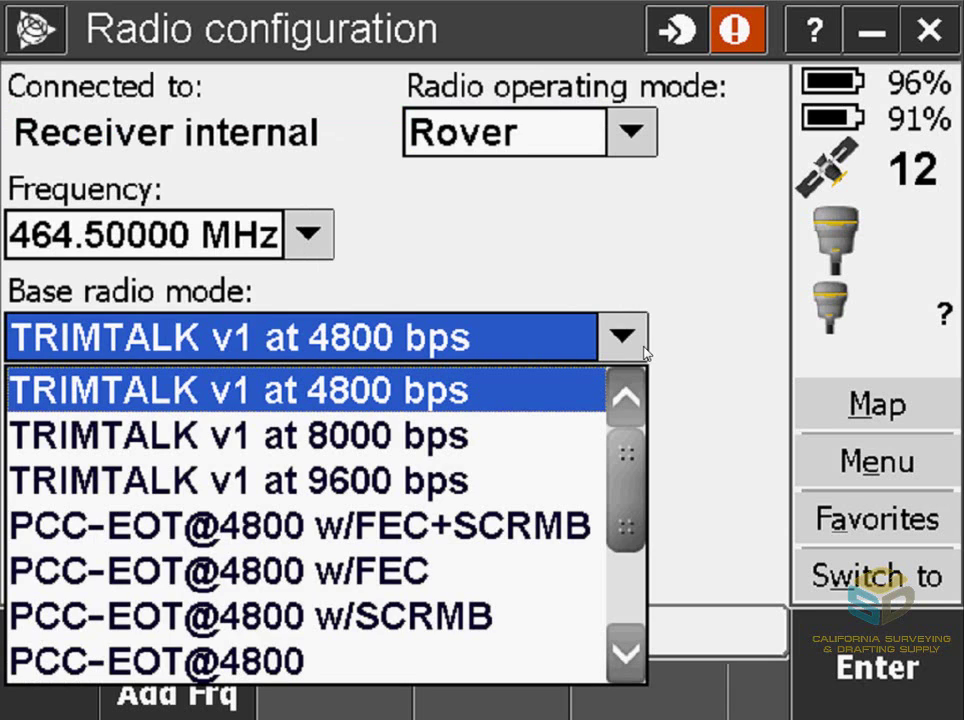
click(644, 350)
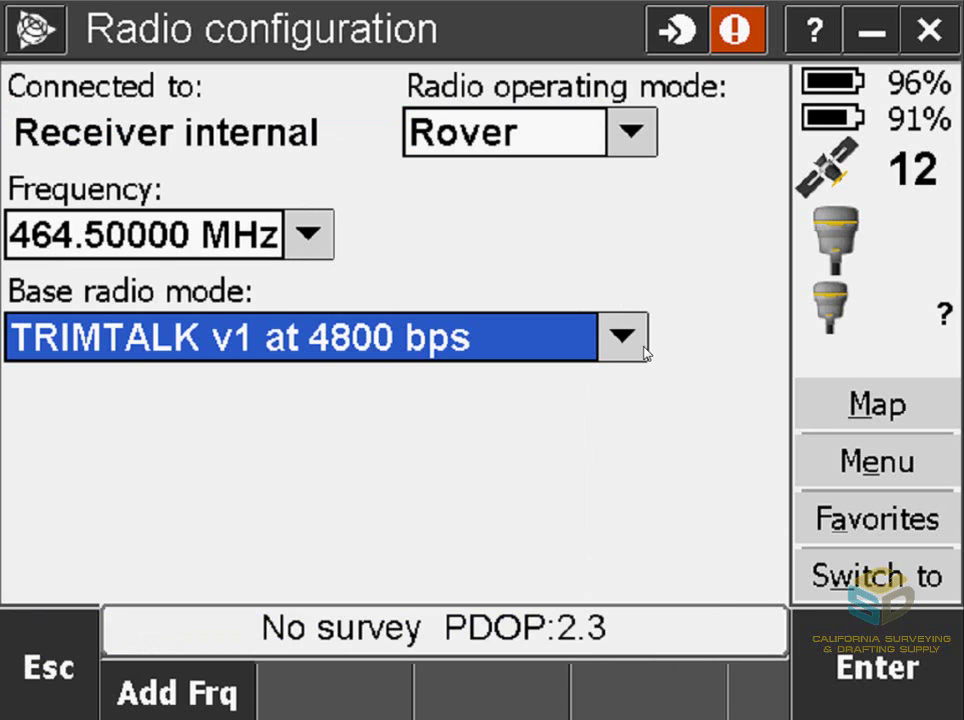
click(873, 652)
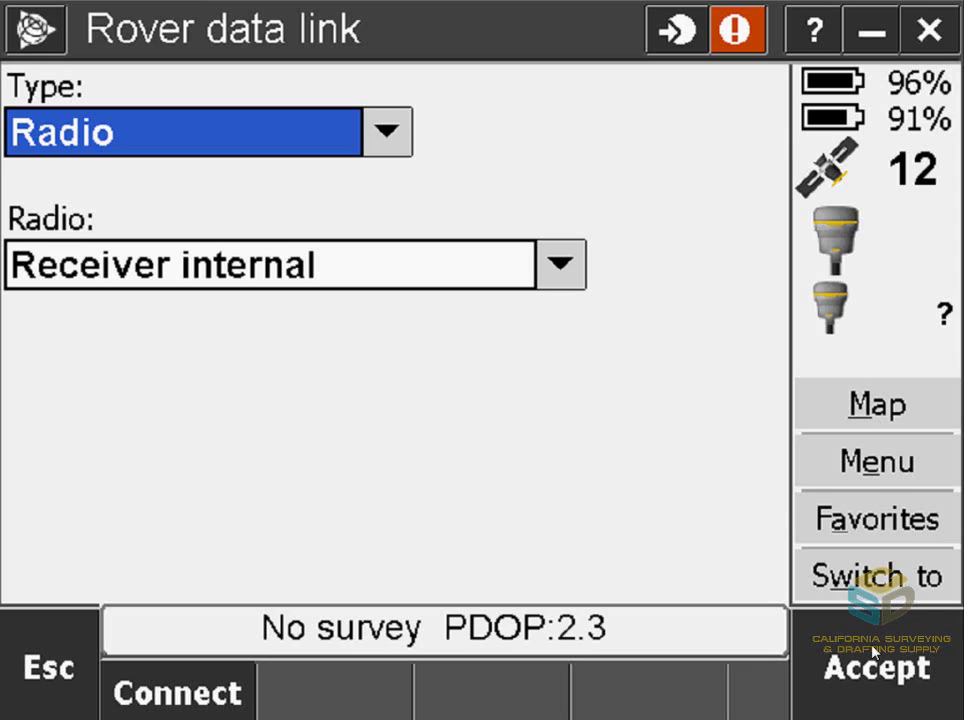
click(872, 650)
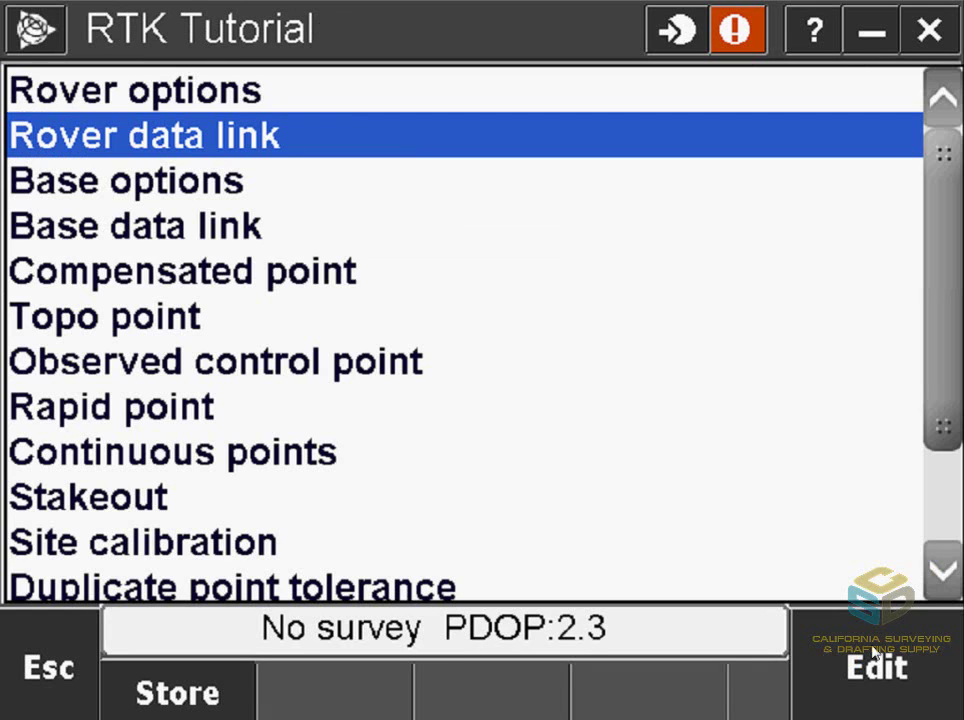
Step: Set the base antenna type to R10 Internal and accept the base options
double_click(197, 181)
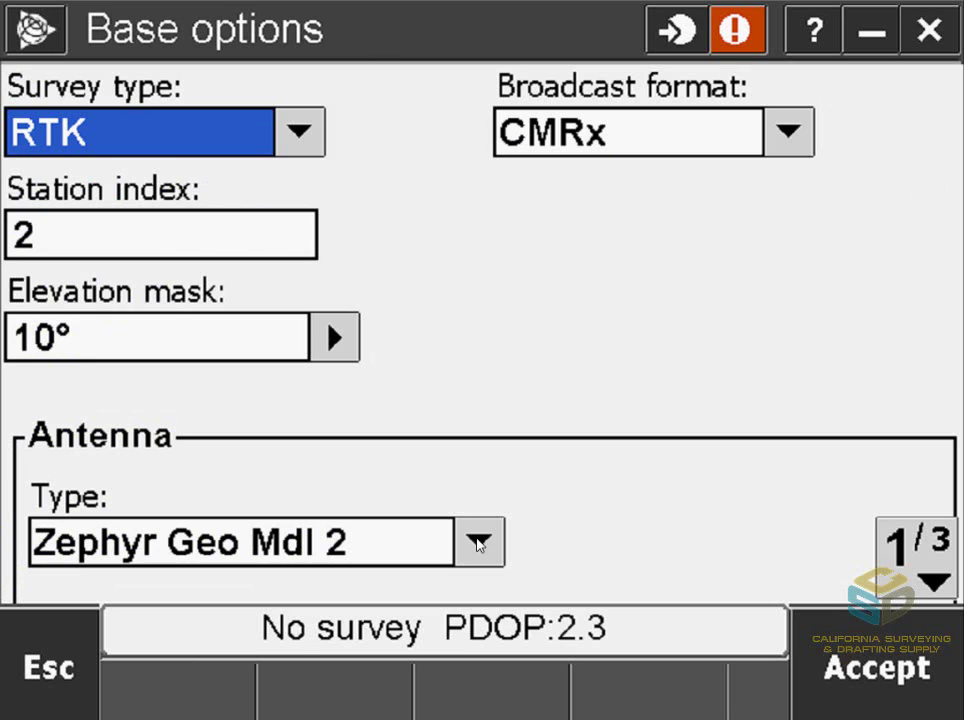
click(479, 543)
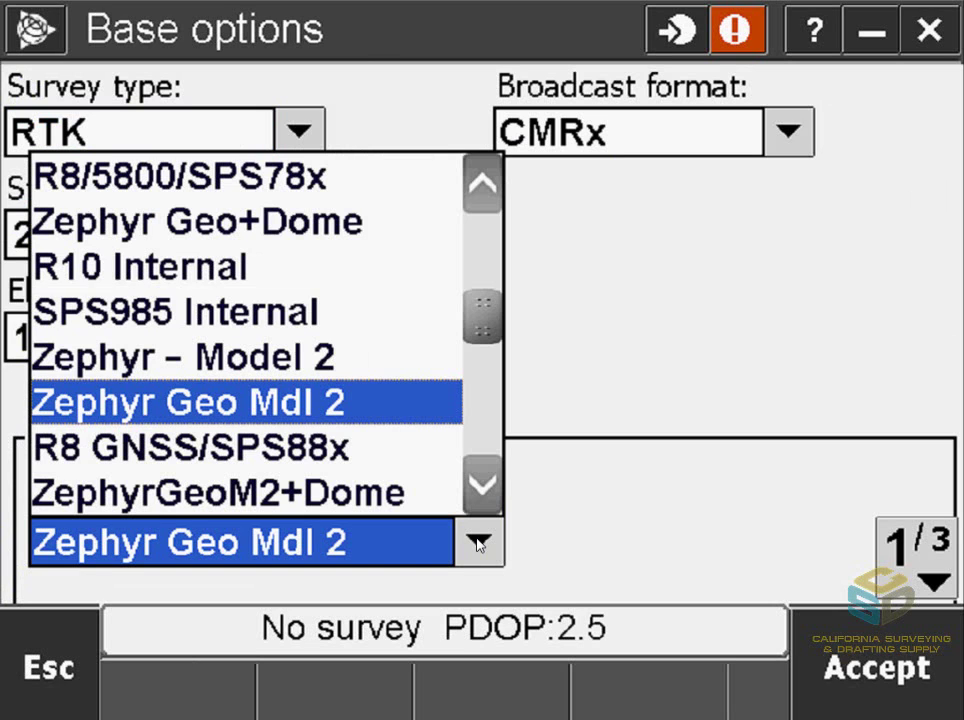
click(140, 267)
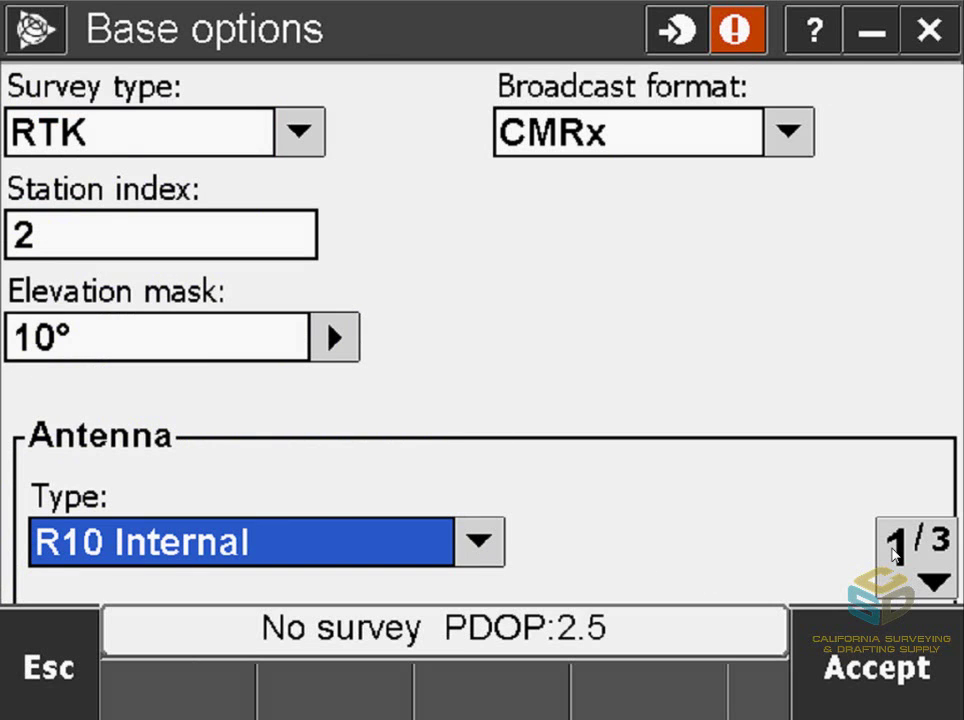
click(895, 555)
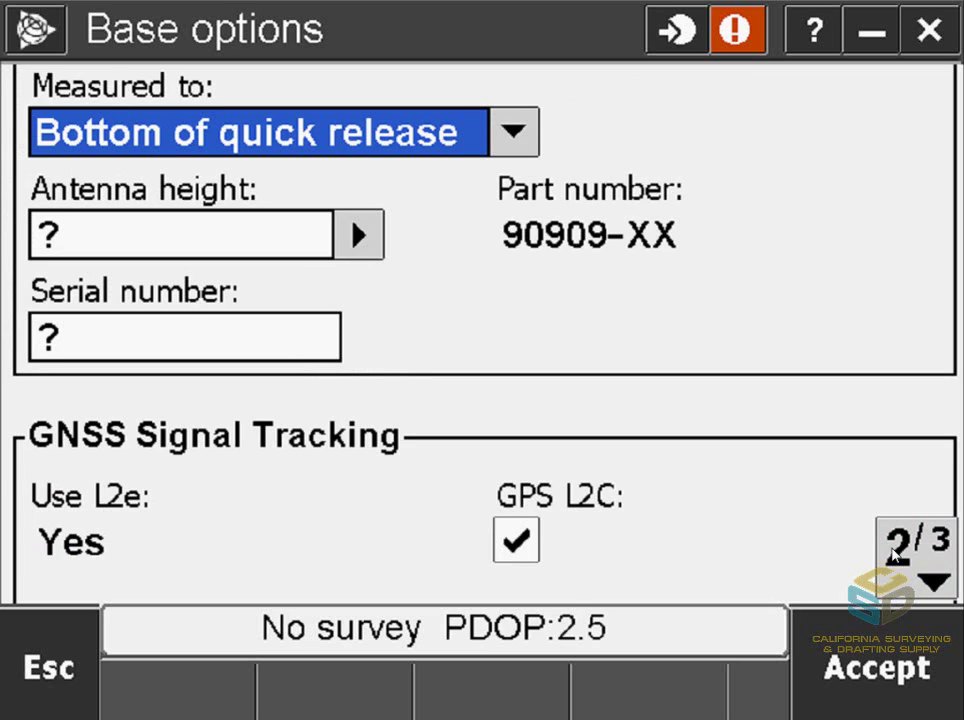
click(895, 555)
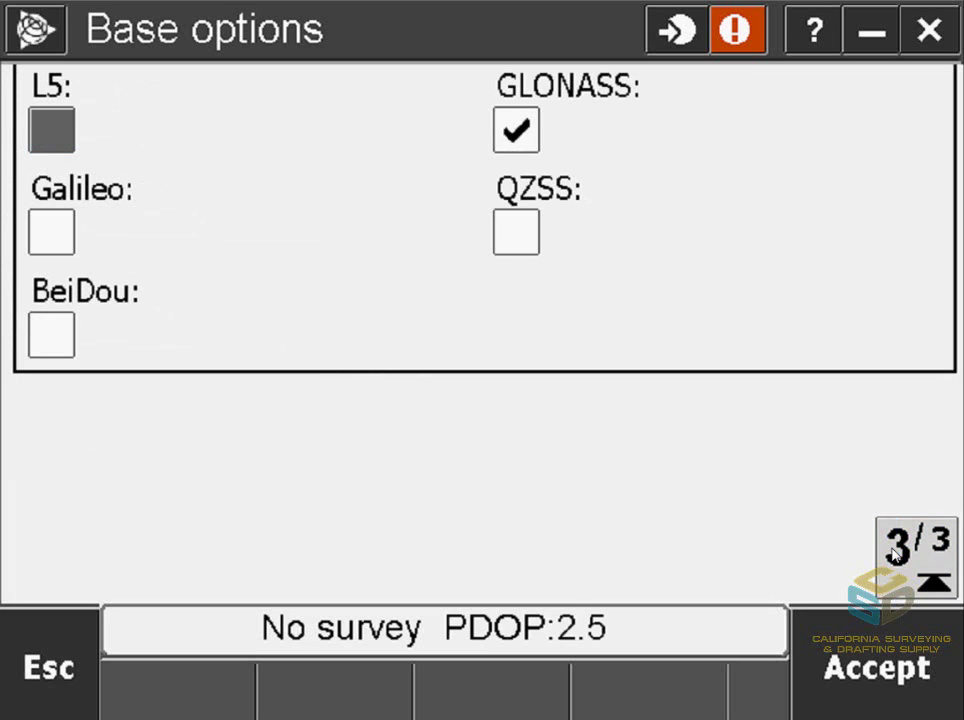
click(875, 668)
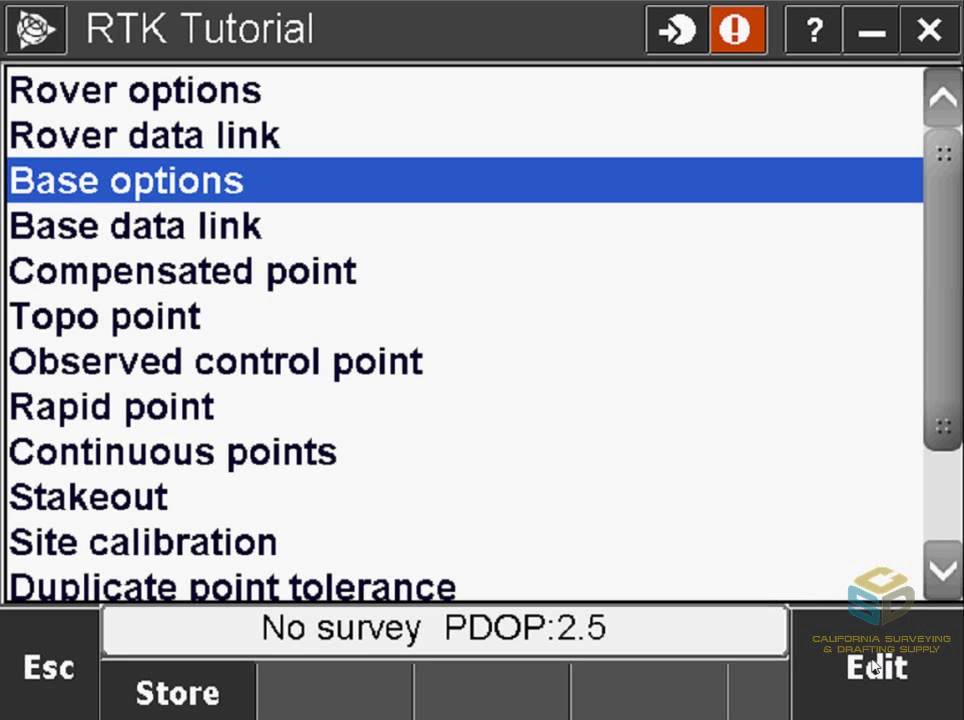
click(251, 226)
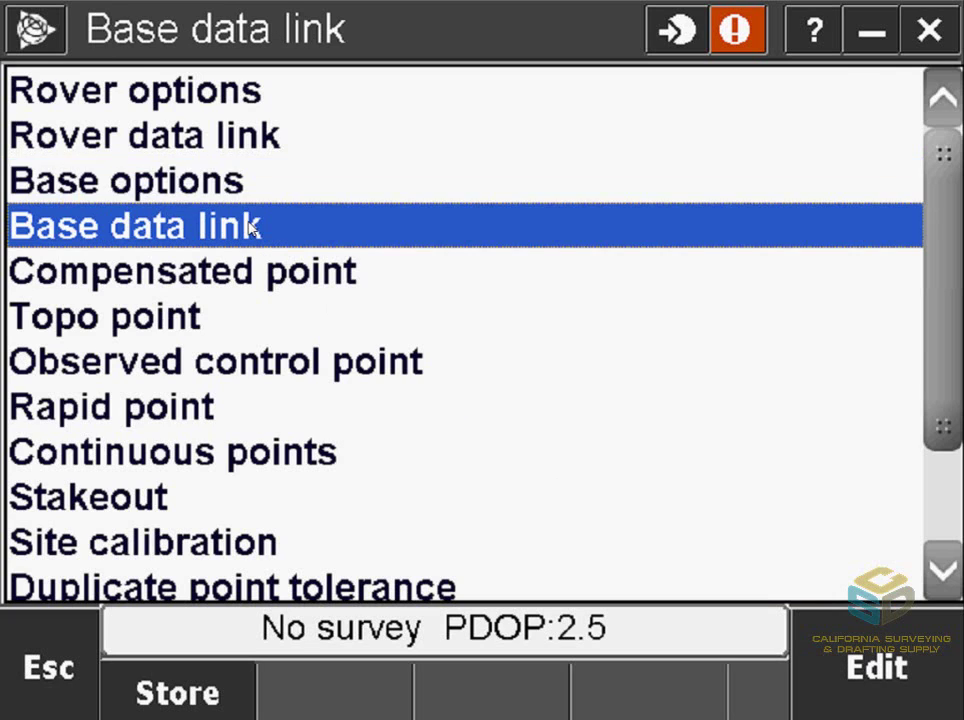
Step: Use the receiver's internal radio for the base data link, in Base operating mode
click(250, 245)
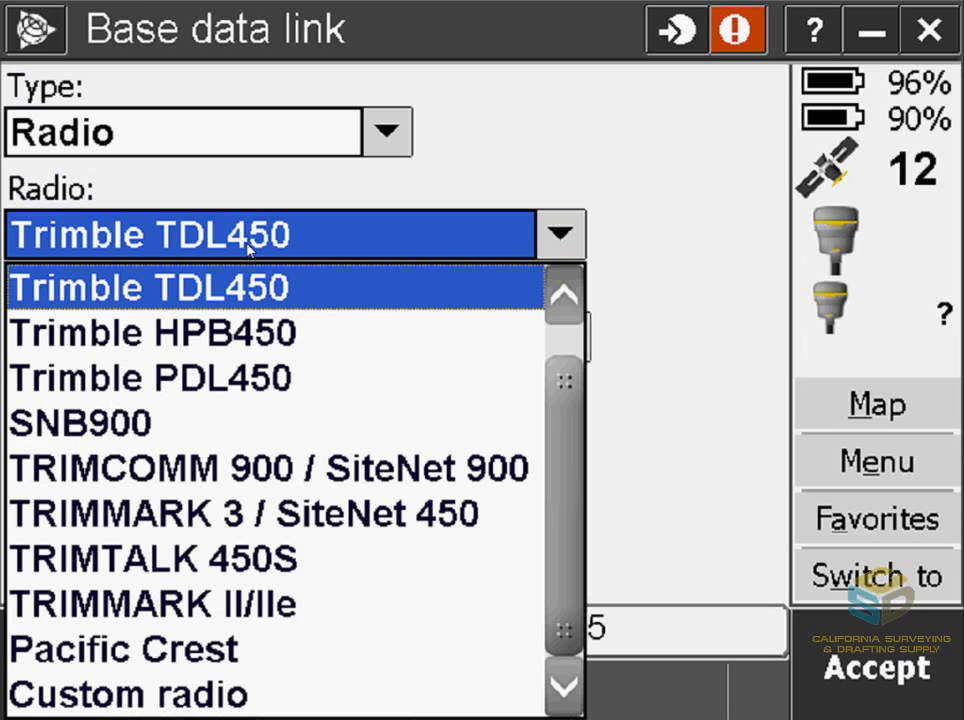
key(Up)
key(Return)
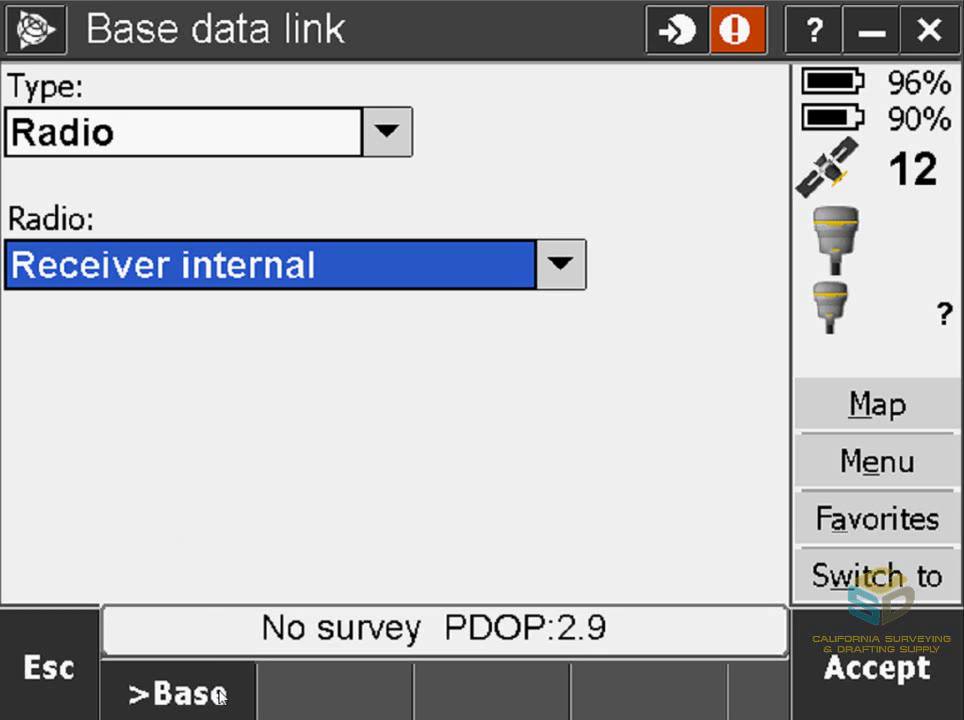
click(178, 693)
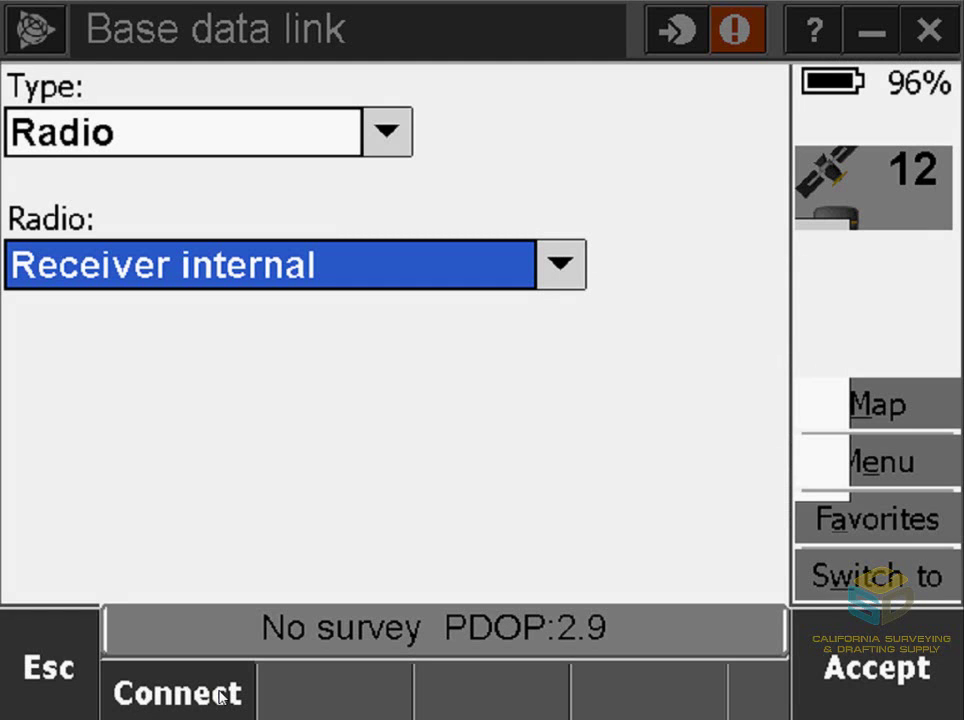
click(178, 693)
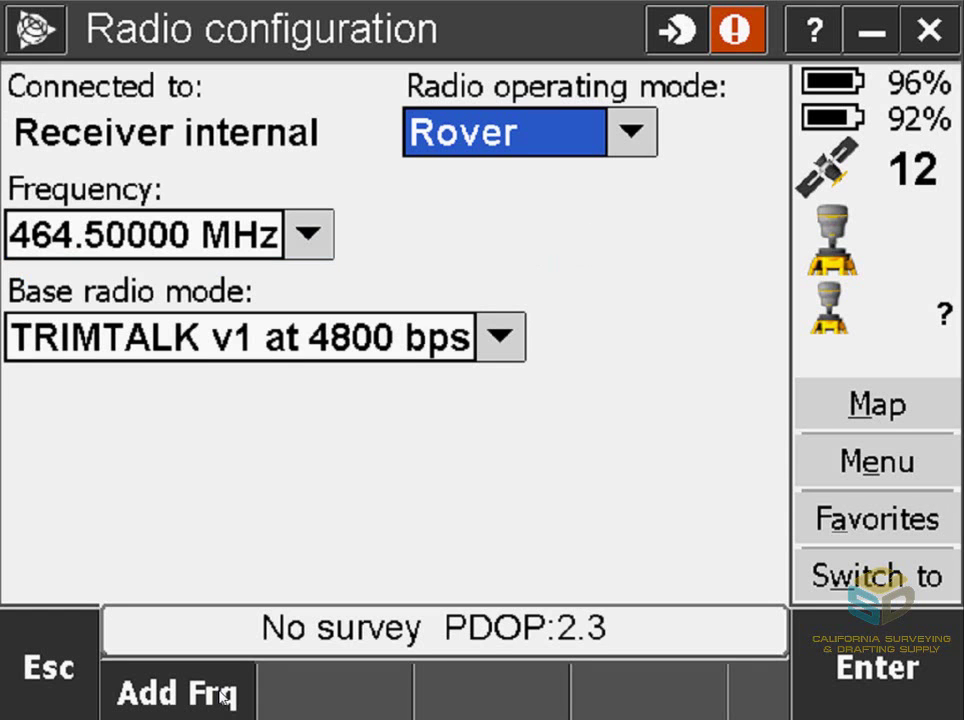
click(630, 134)
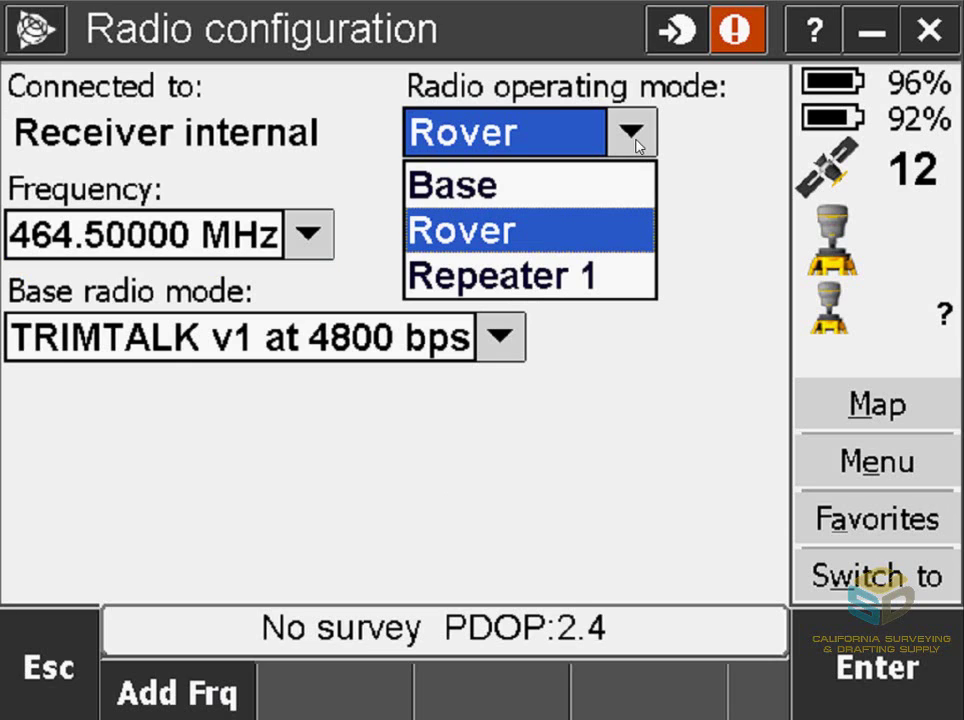
key(Up)
key(Return)
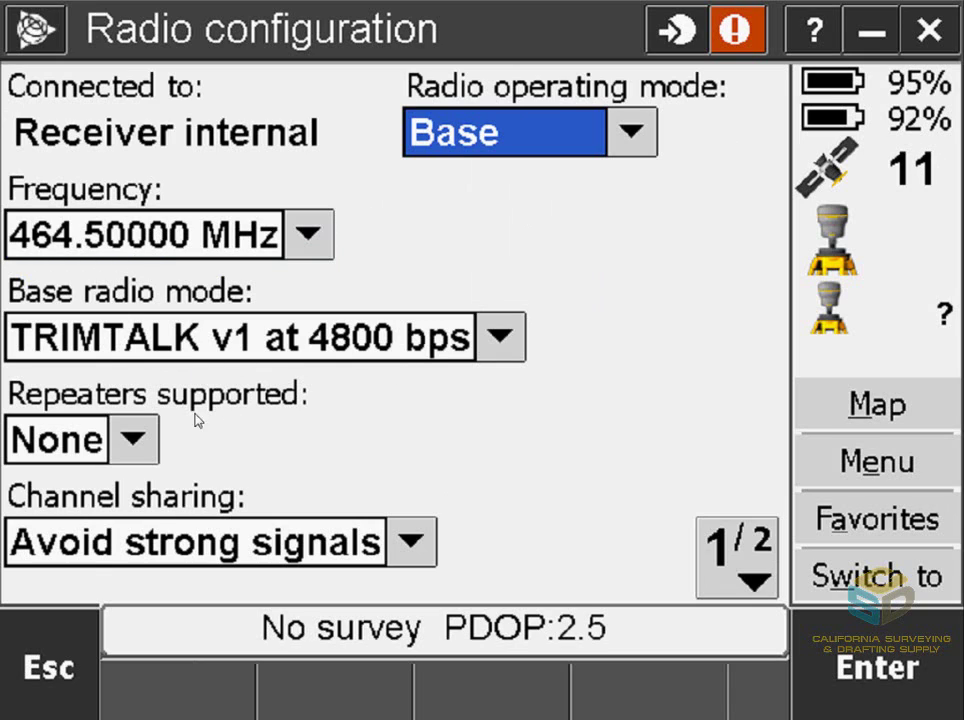
Step: Set supported repeaters and channel sharing to None, then apply and accept the base data link
click(132, 440)
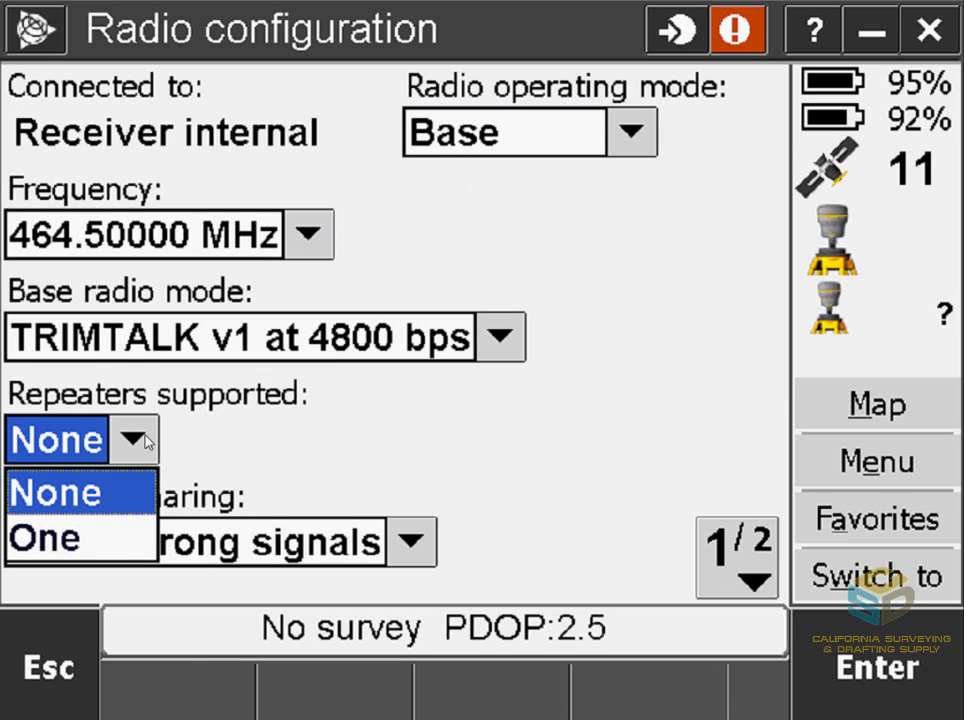
click(146, 440)
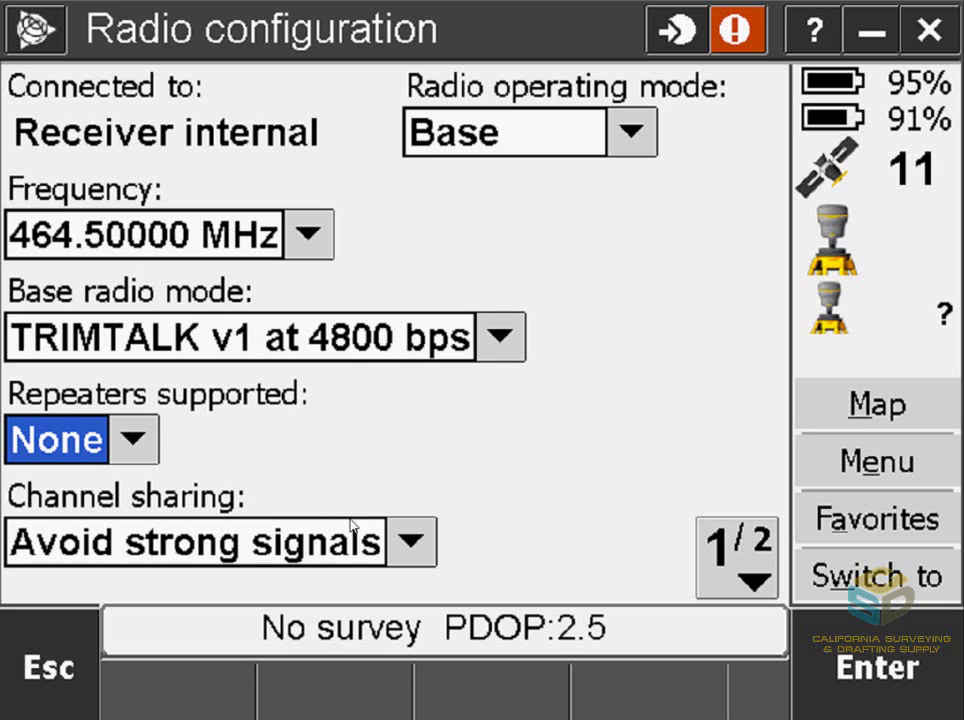
click(411, 543)
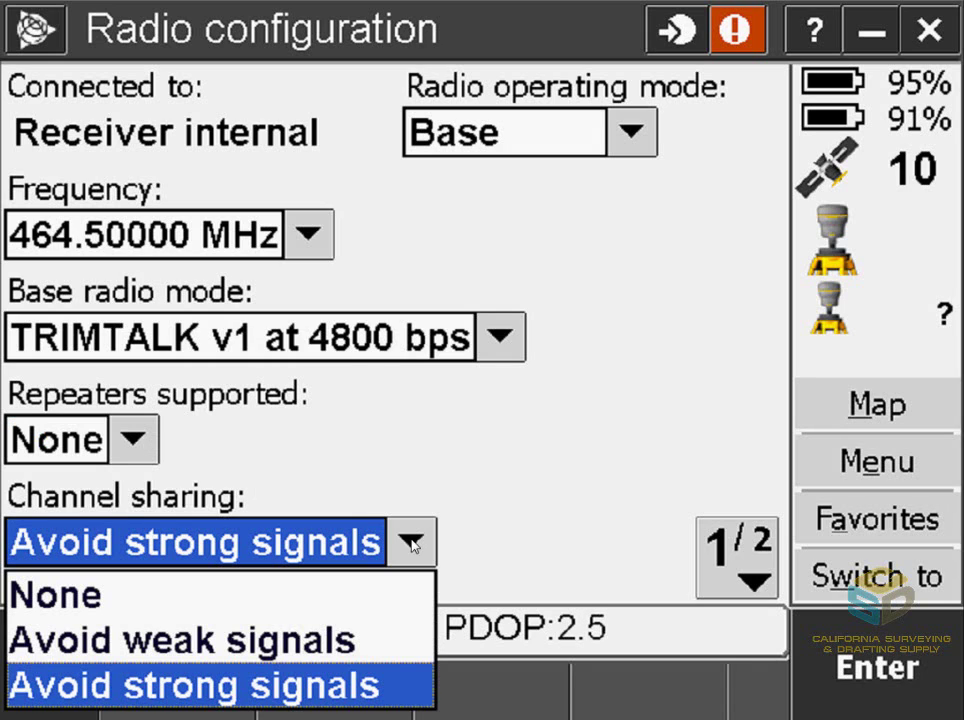
key(Up)
key(Up)
key(Return)
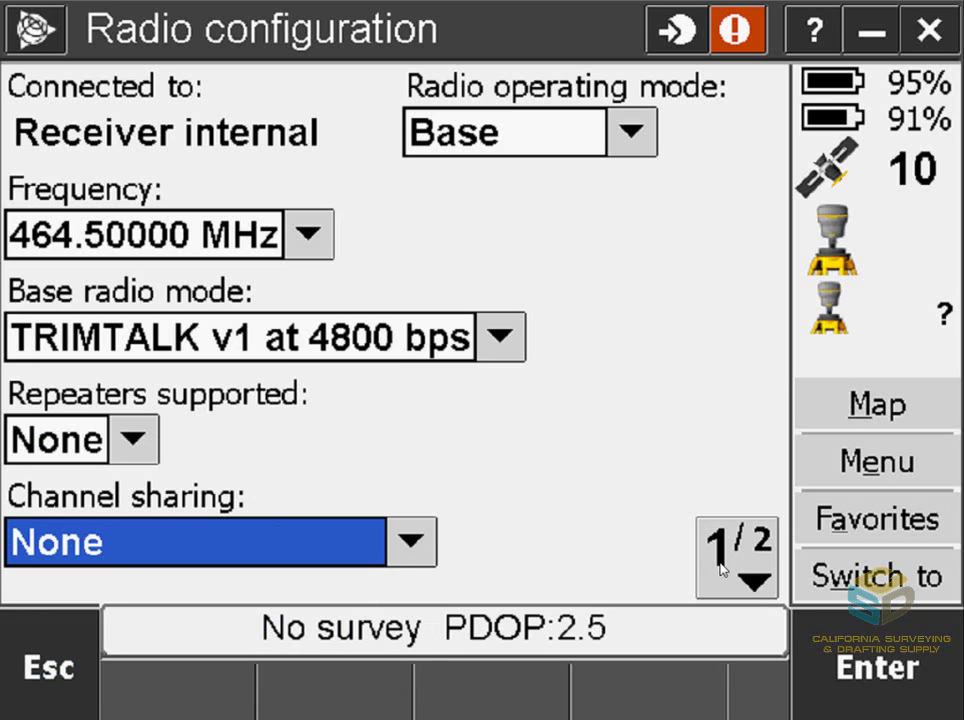
key(Tab)
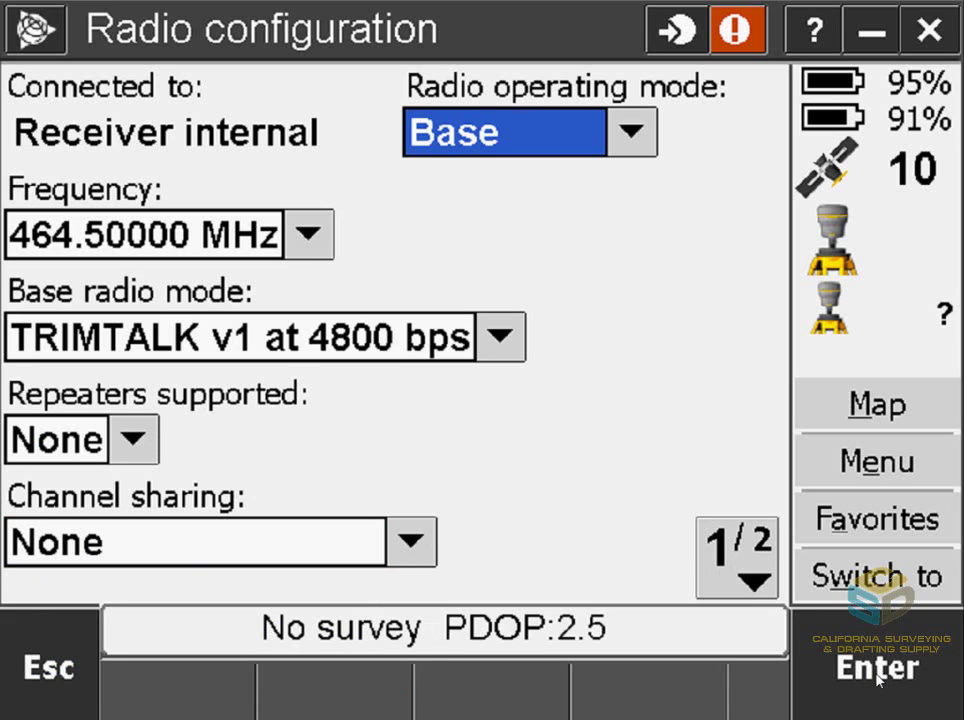
click(877, 668)
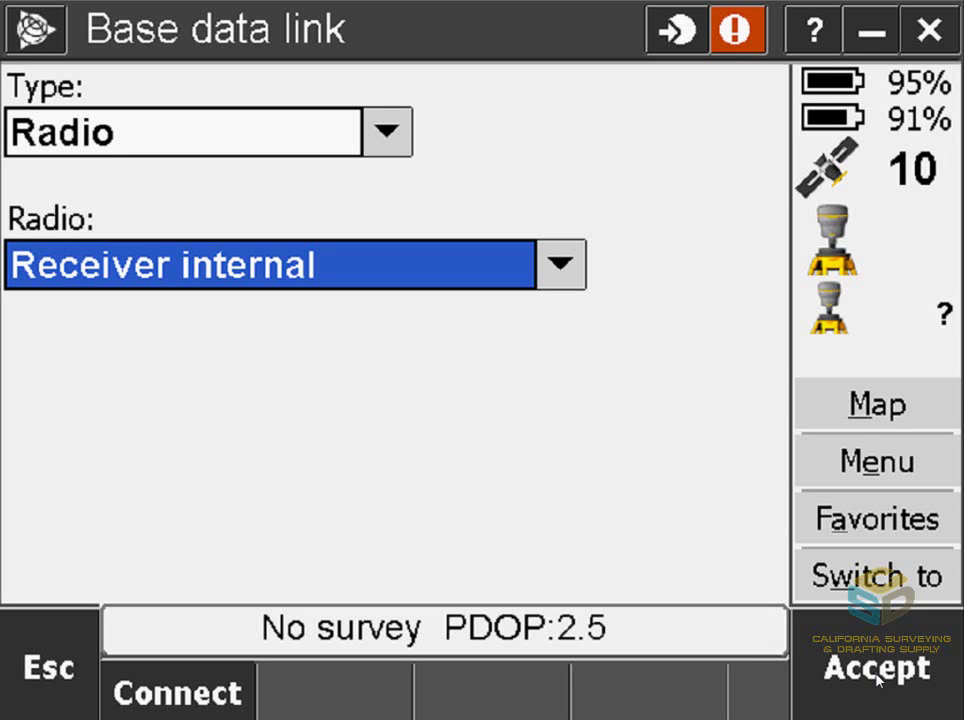
click(877, 678)
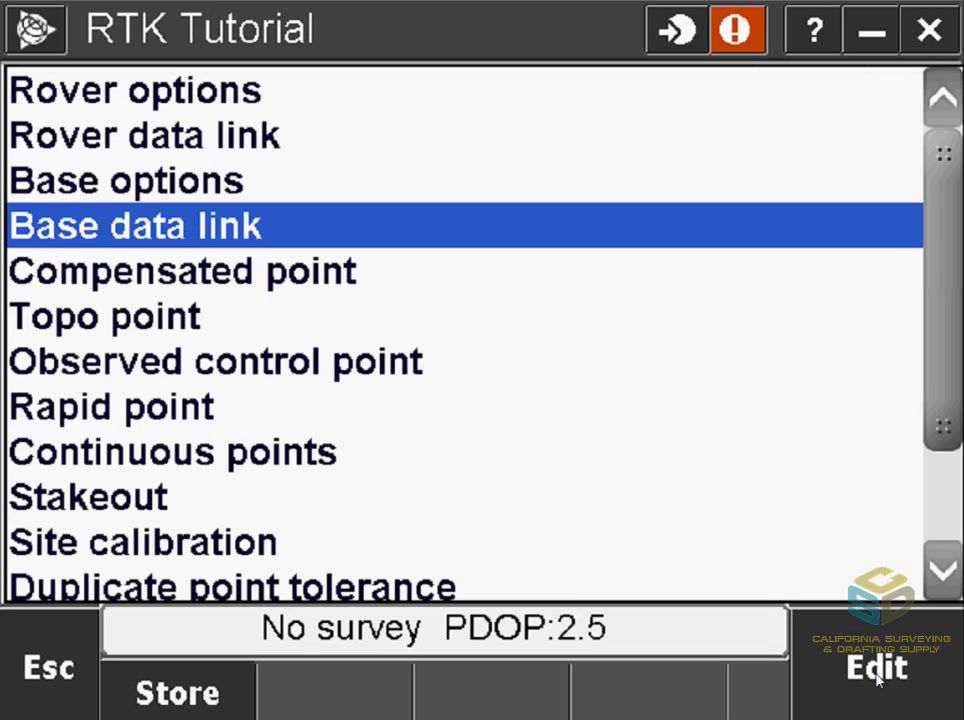
Step: Store the RTK Tutorial style and go to the General Survey Jobs menu
click(228, 697)
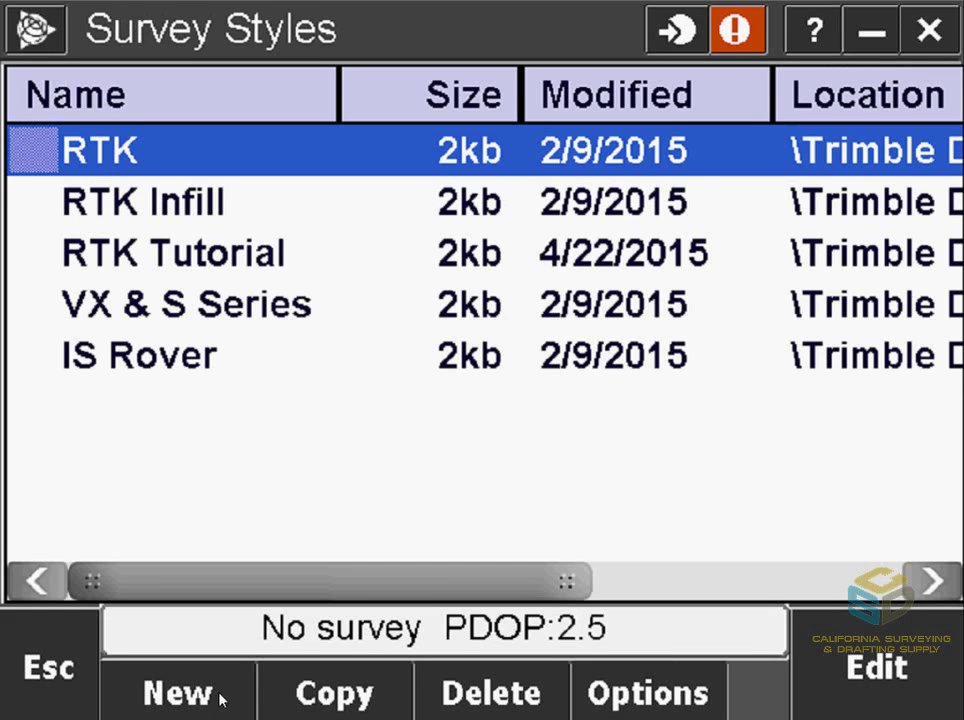
key(Escape)
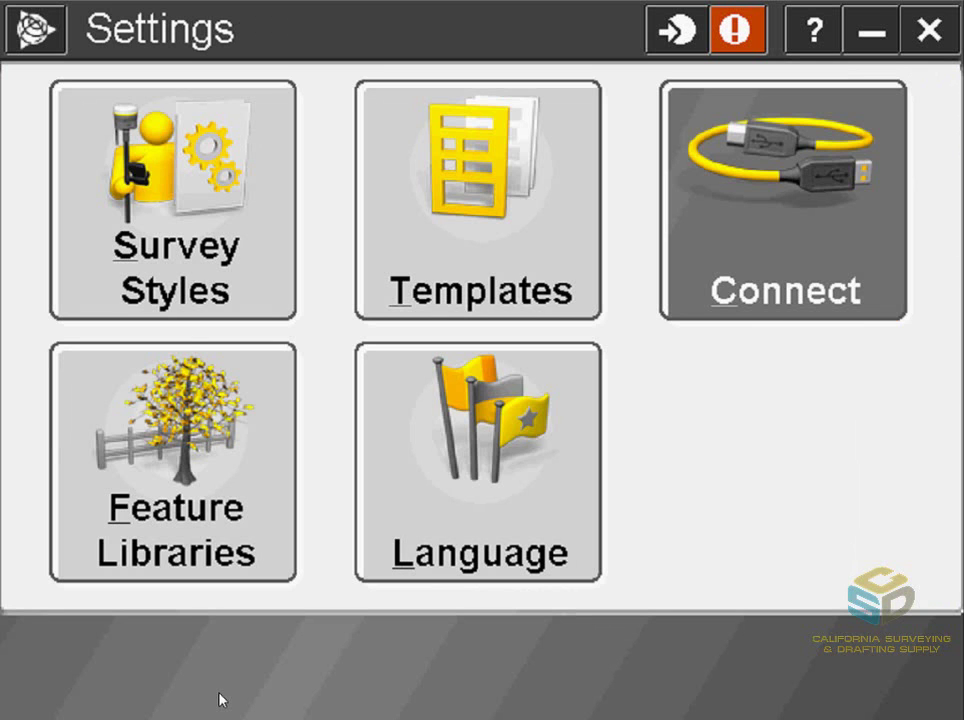
key(Escape)
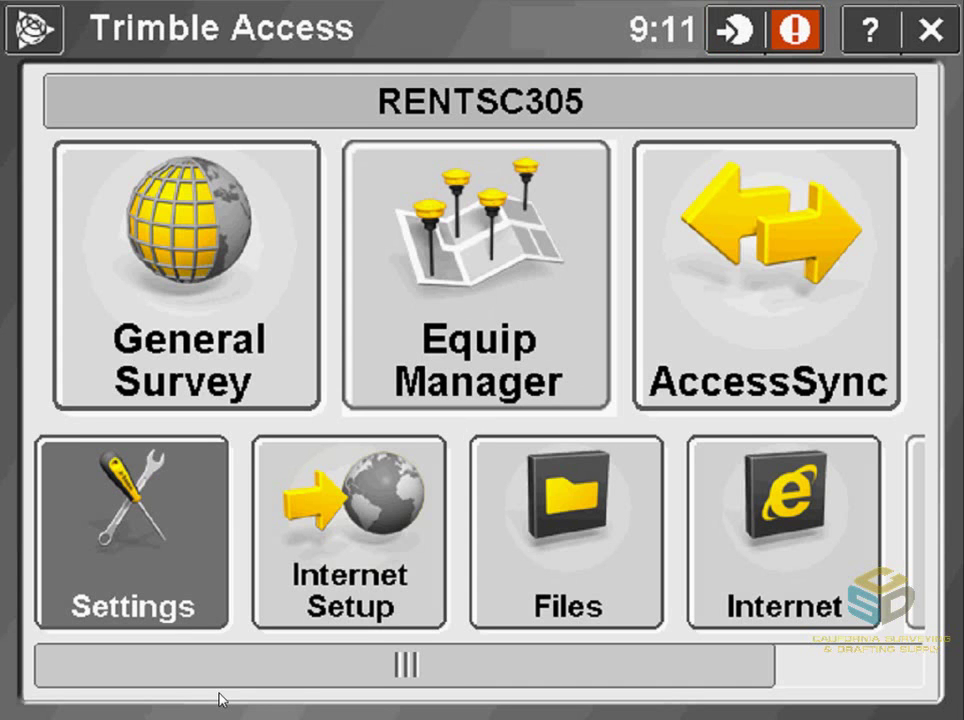
click(153, 345)
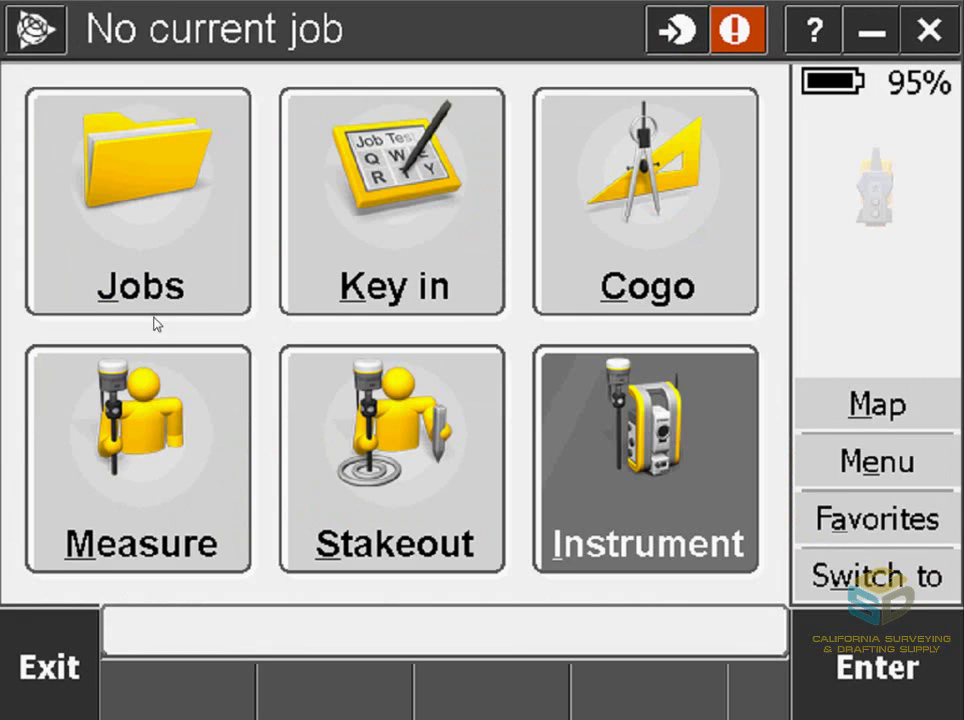
click(155, 270)
Step: Start a new job named 'RTK Tutorial' and bring up its coordinate system choices
key(Return)
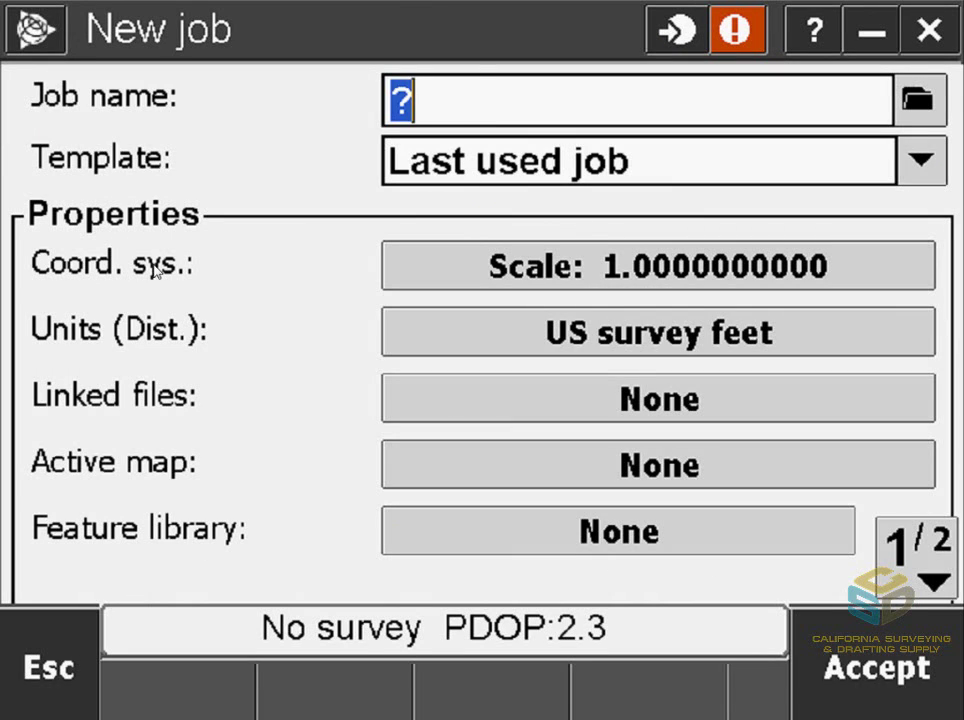
text(RTK Tutorial)
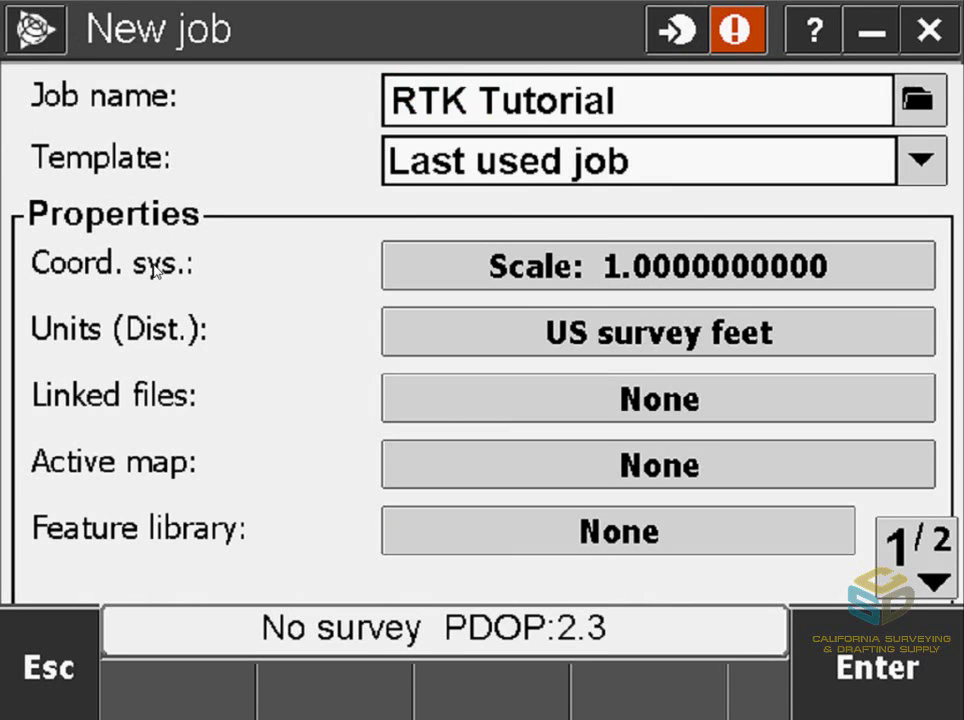
click(512, 272)
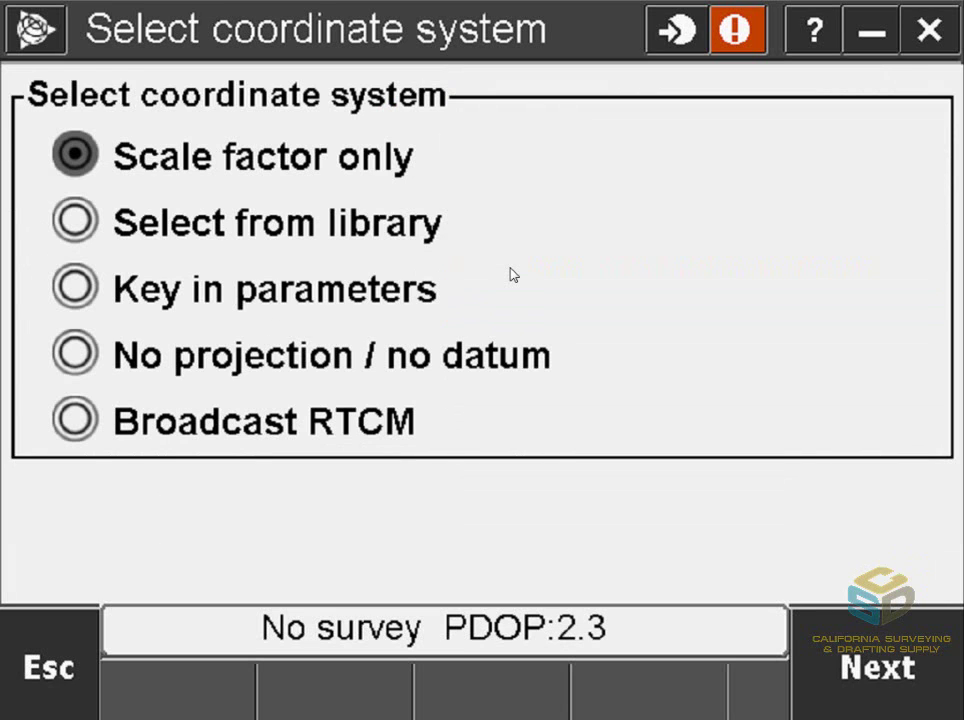
Step: Choose US State Plane 1983, California Zone 2 0402 from the library, project height 0
key(Down)
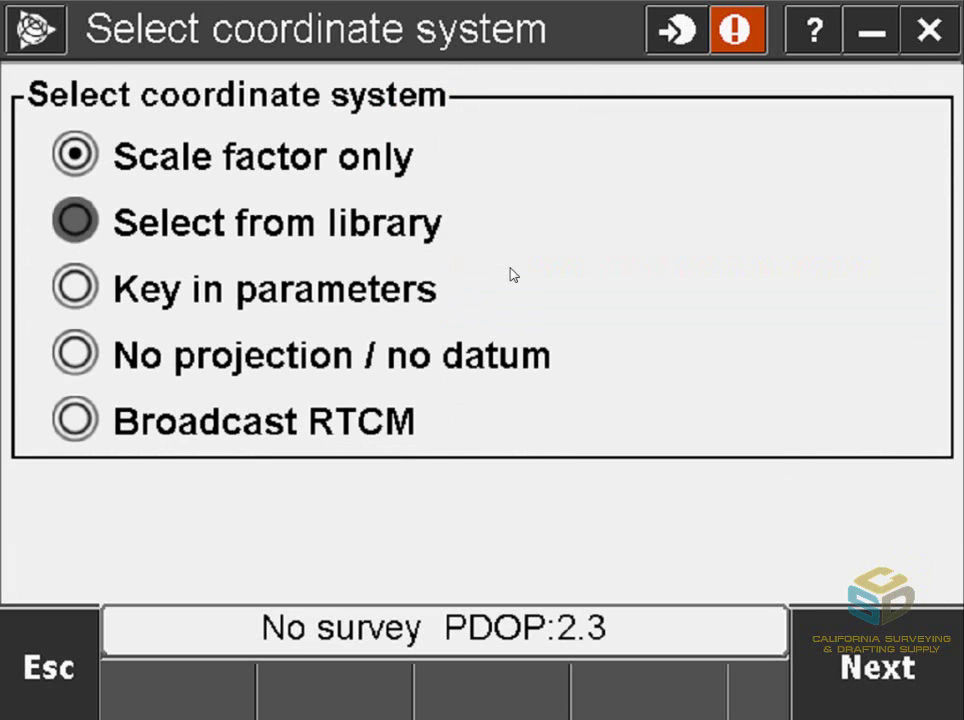
key(Return)
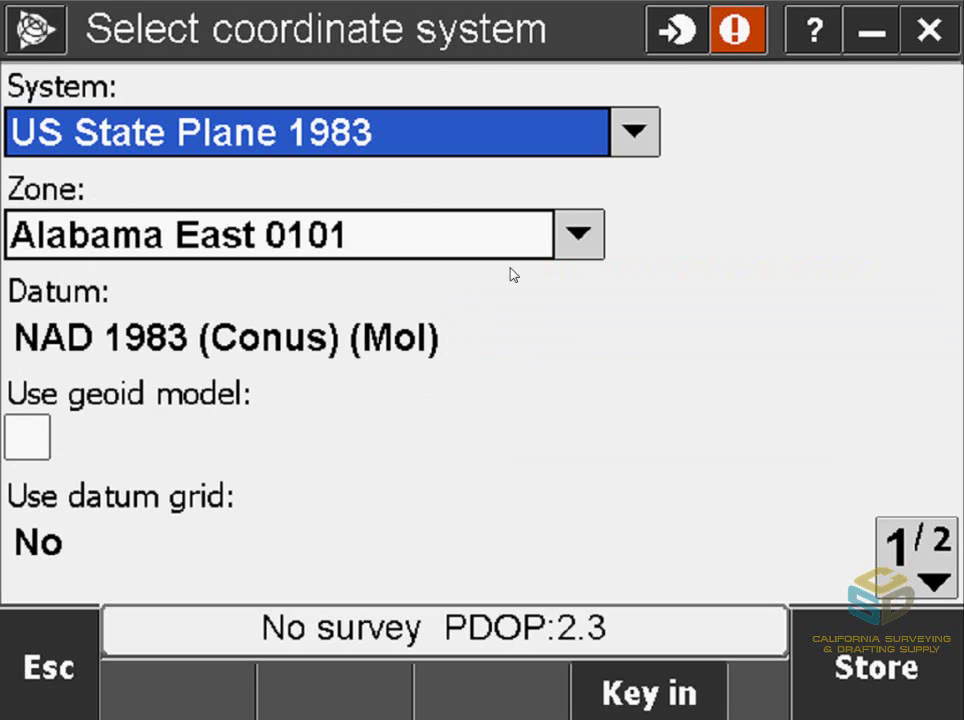
key(Down)
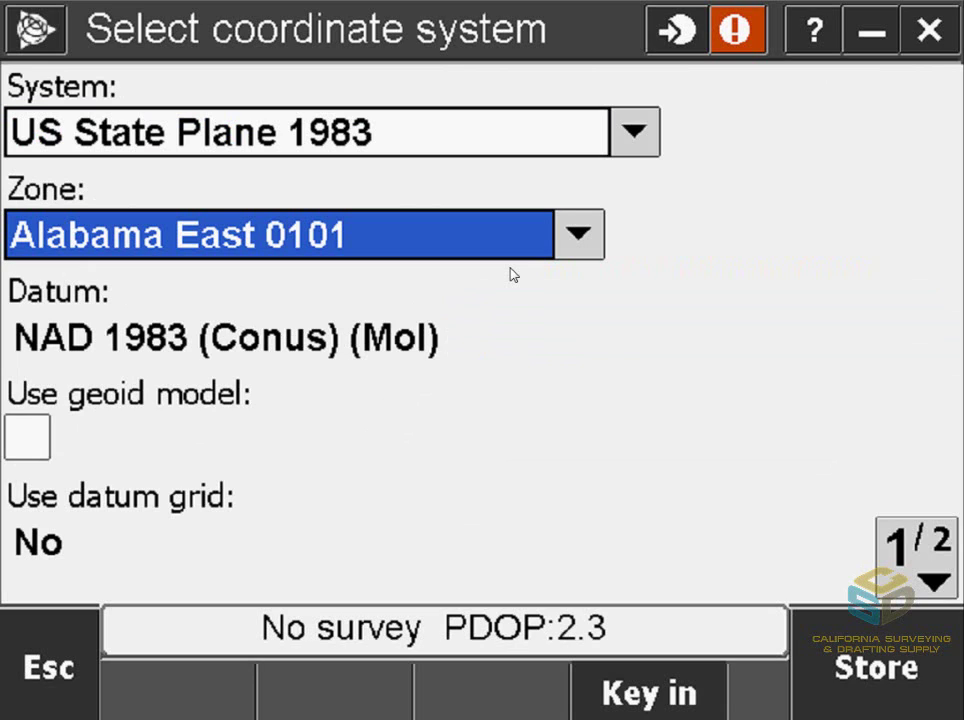
key(Return)
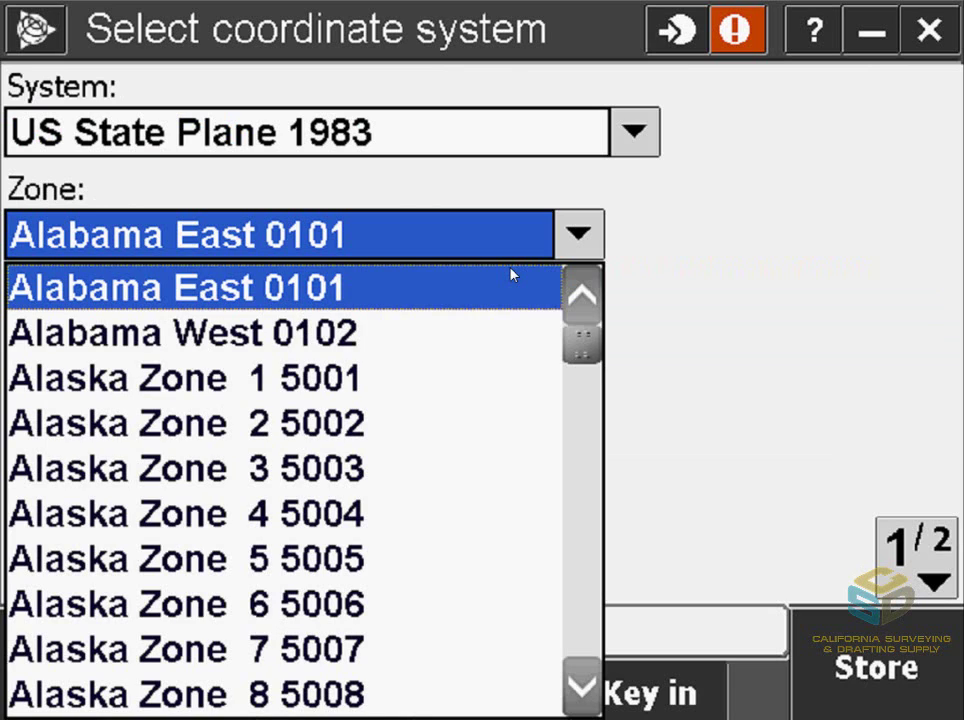
key(c)
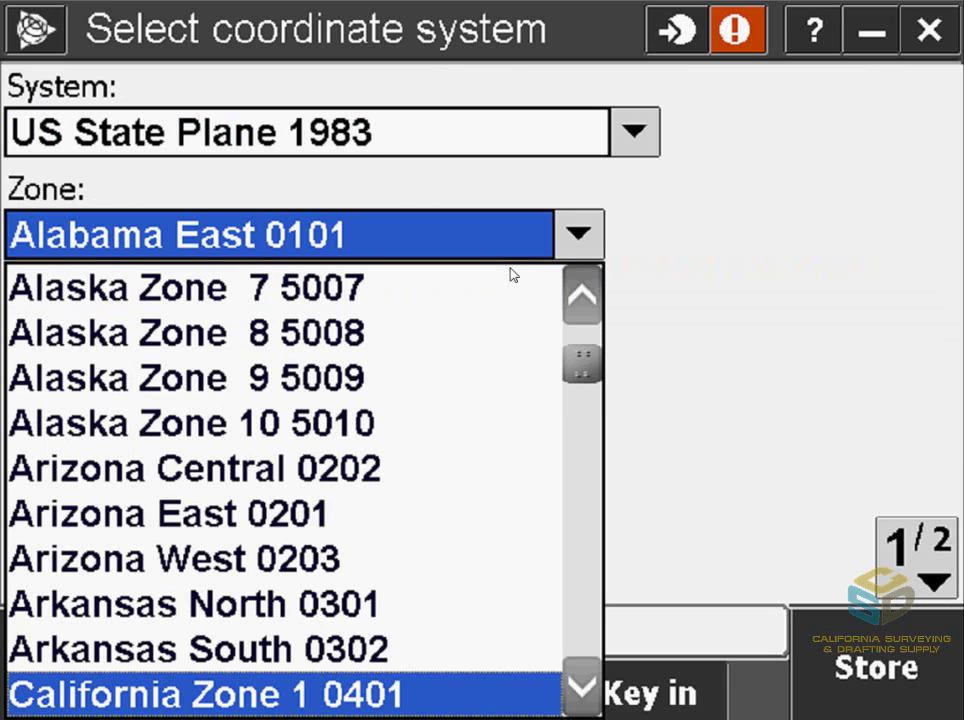
key(Down)
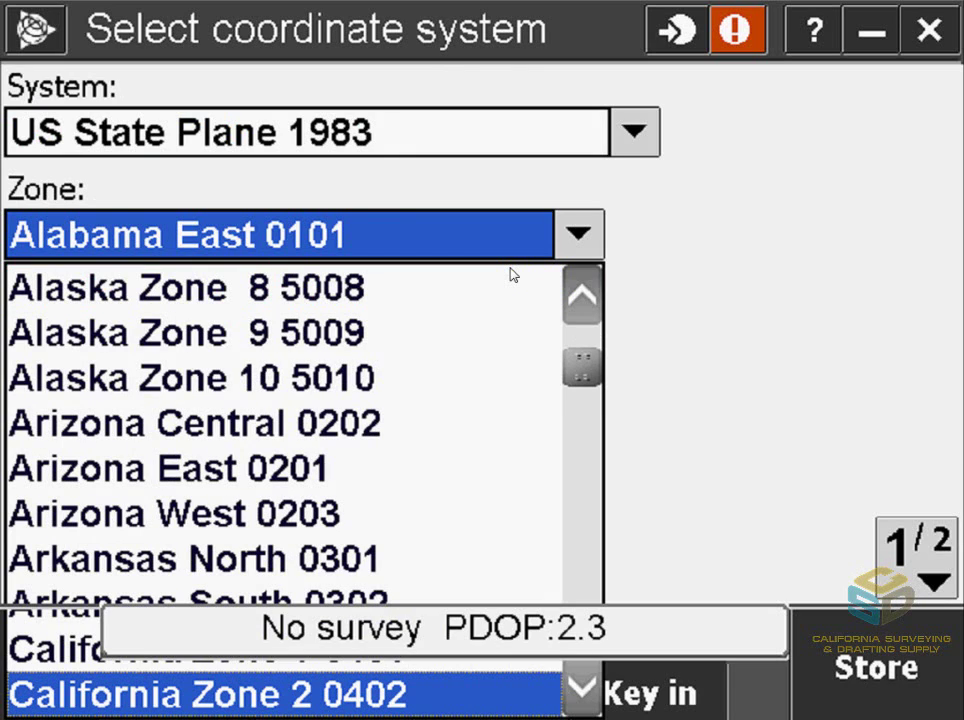
key(Return)
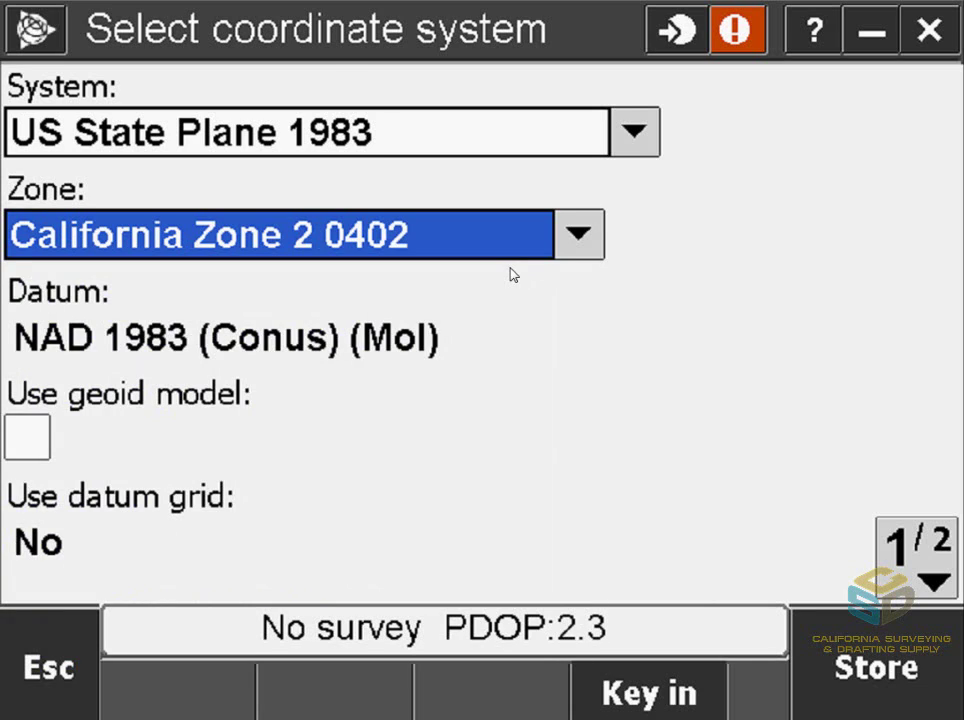
key(Return)
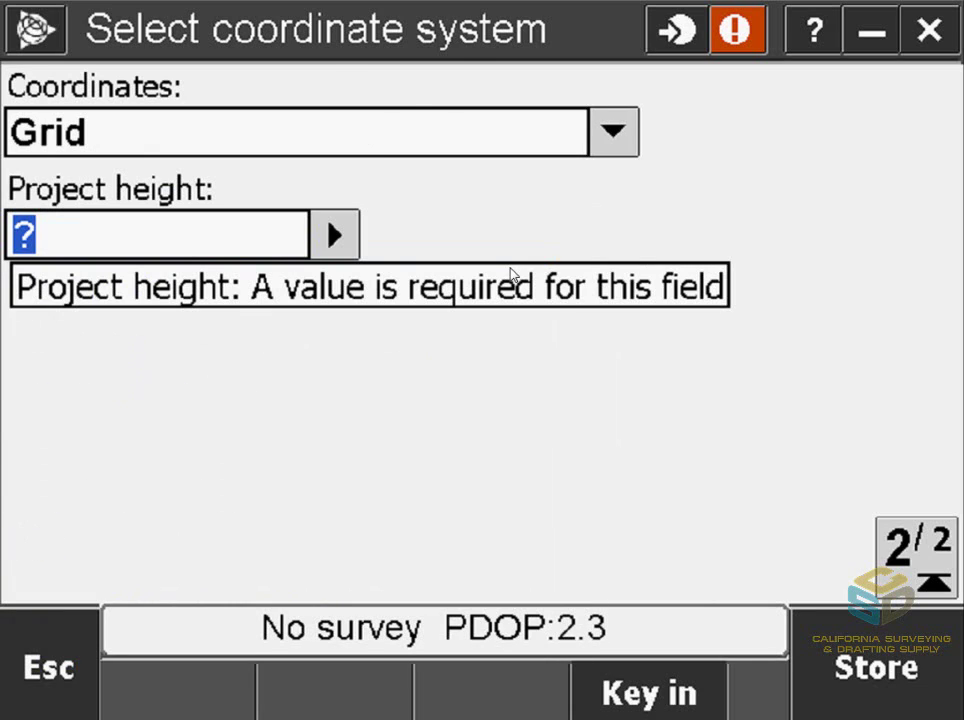
text(0)
key(Return)
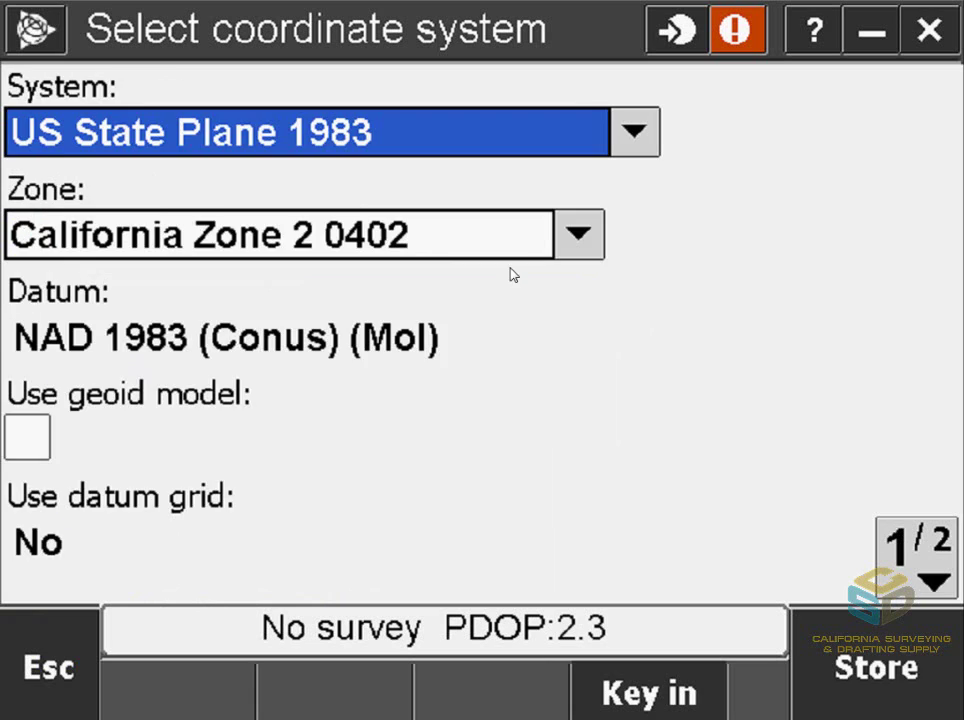
key(Return)
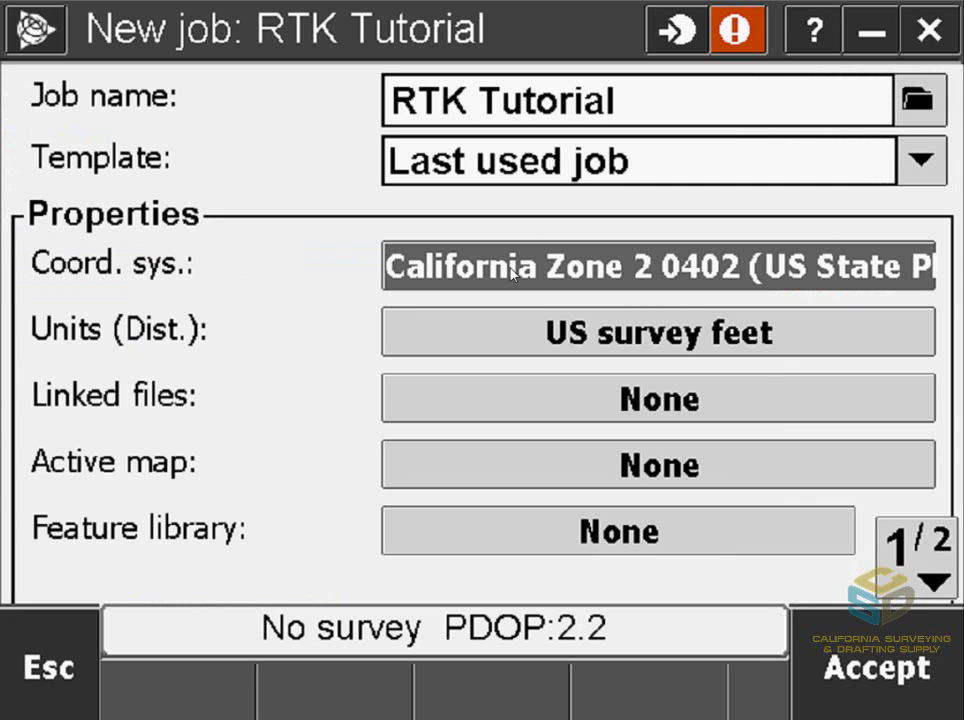
Step: Create the RTK Tutorial job and open Start base receiver for the RTK Tutorial style
click(855, 665)
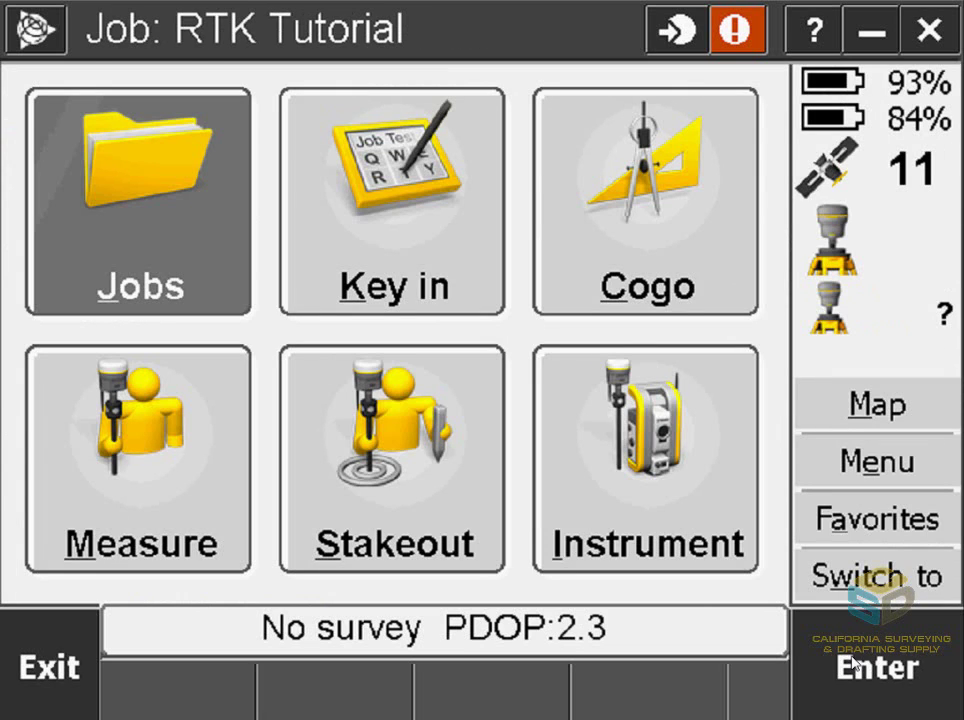
click(205, 497)
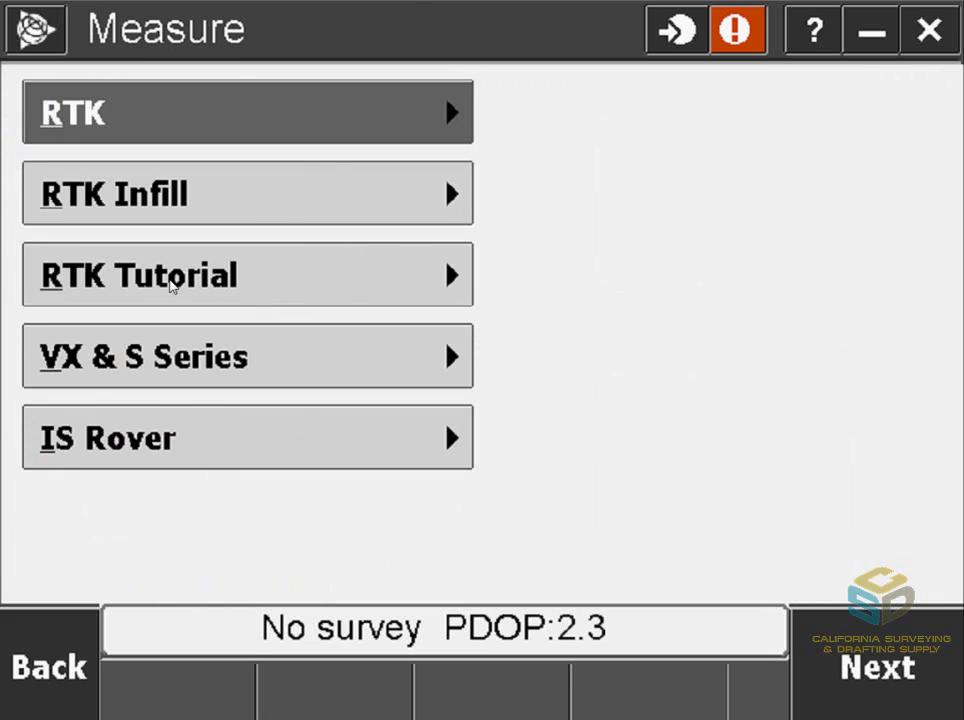
click(172, 285)
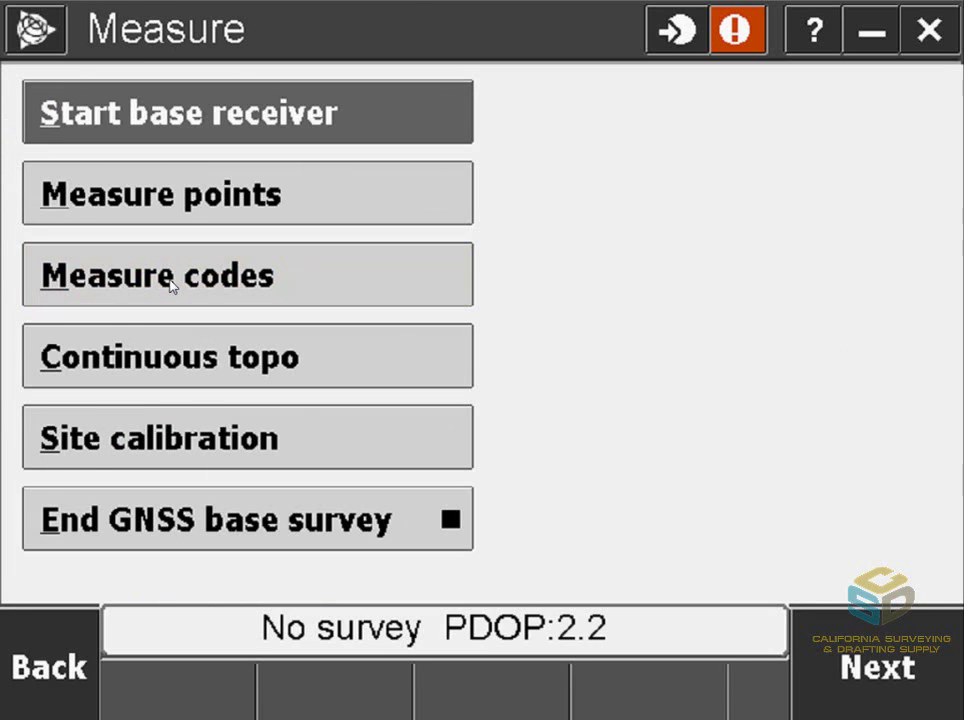
click(195, 120)
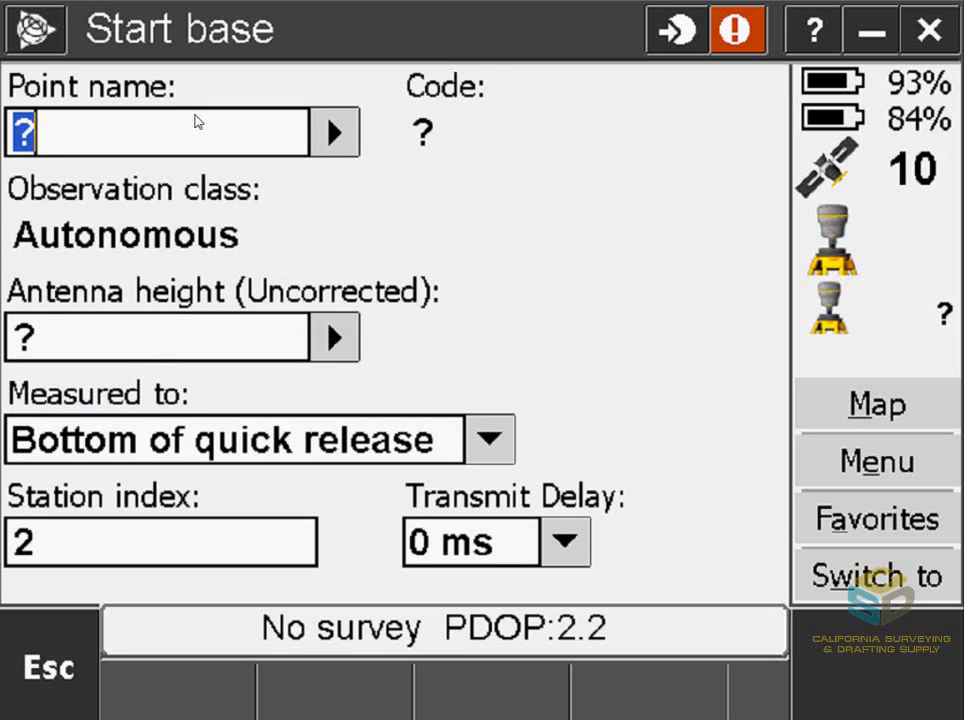
Step: Key in base point 1 at the current position (N 2001011.647, E 6746115.913, 4.195 sft) and store it
click(332, 134)
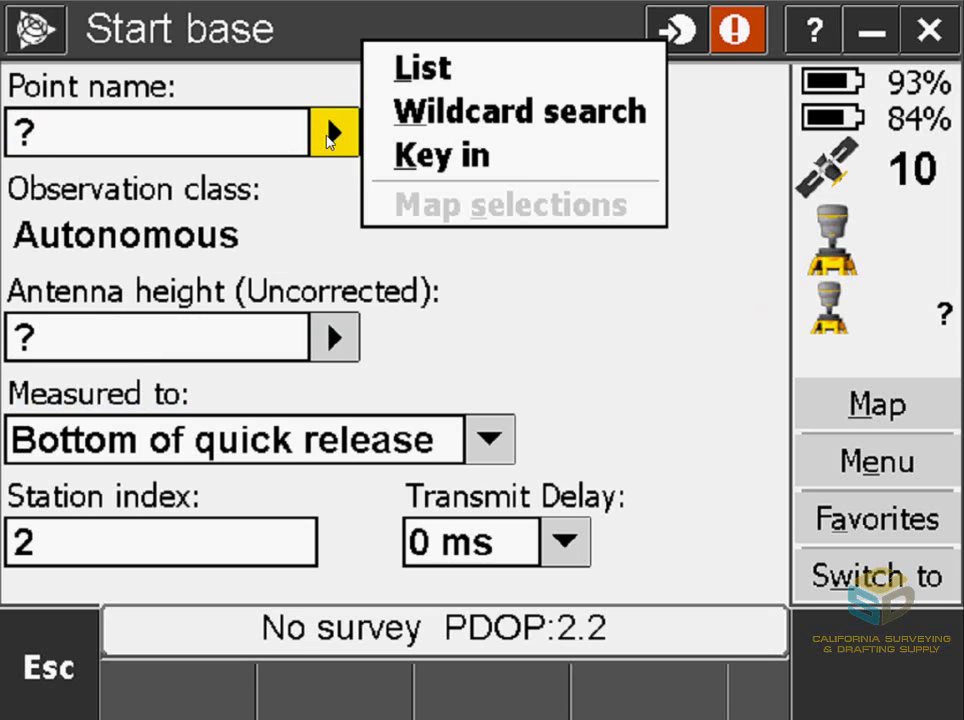
key(k)
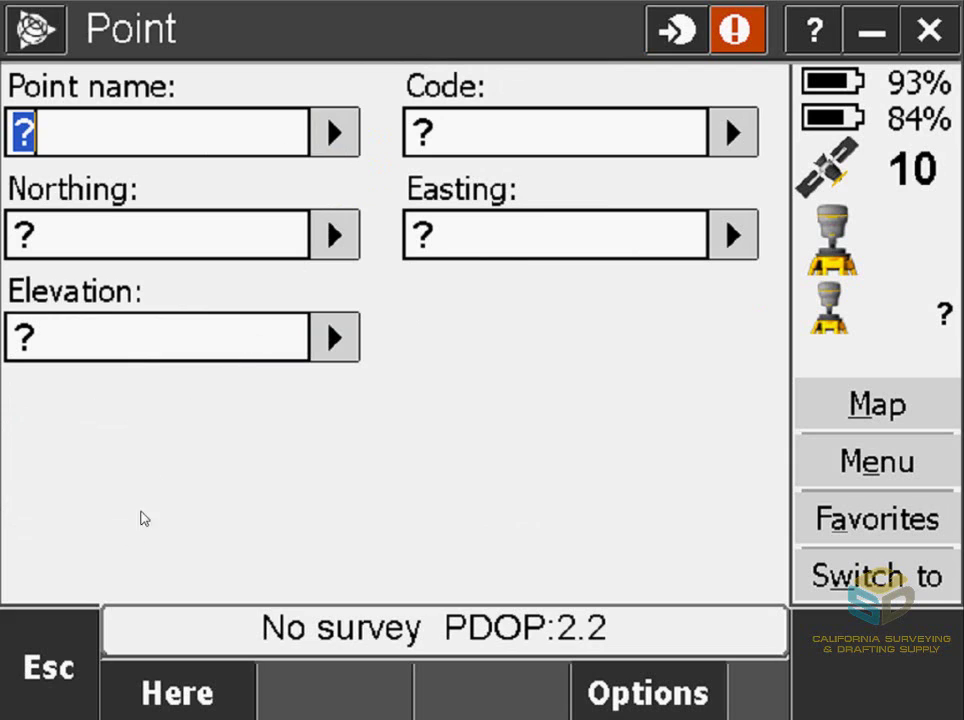
click(194, 694)
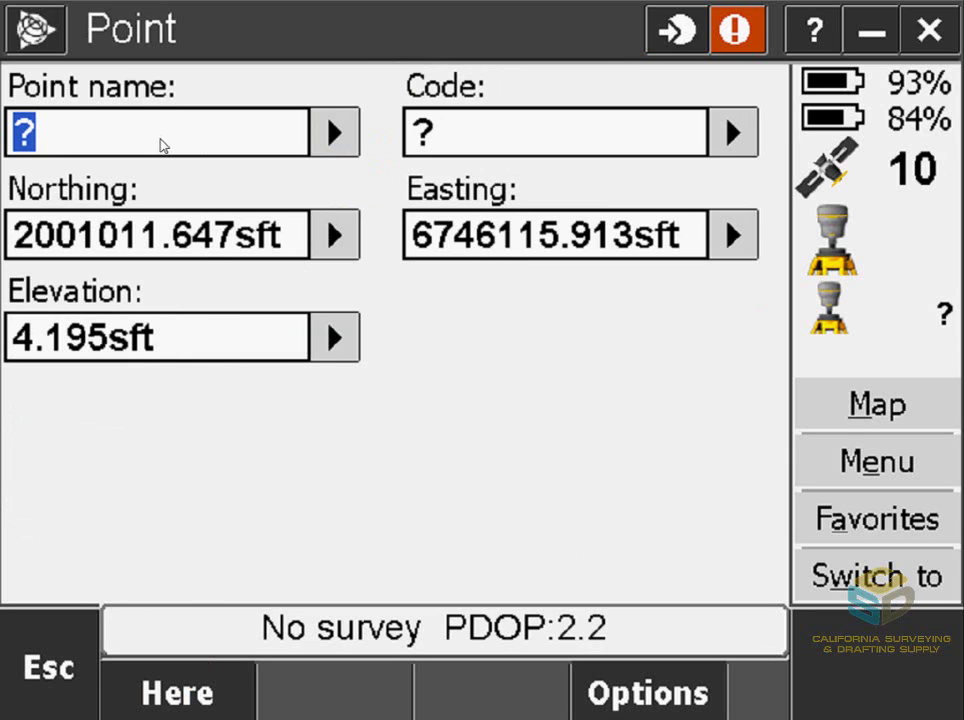
text(1)
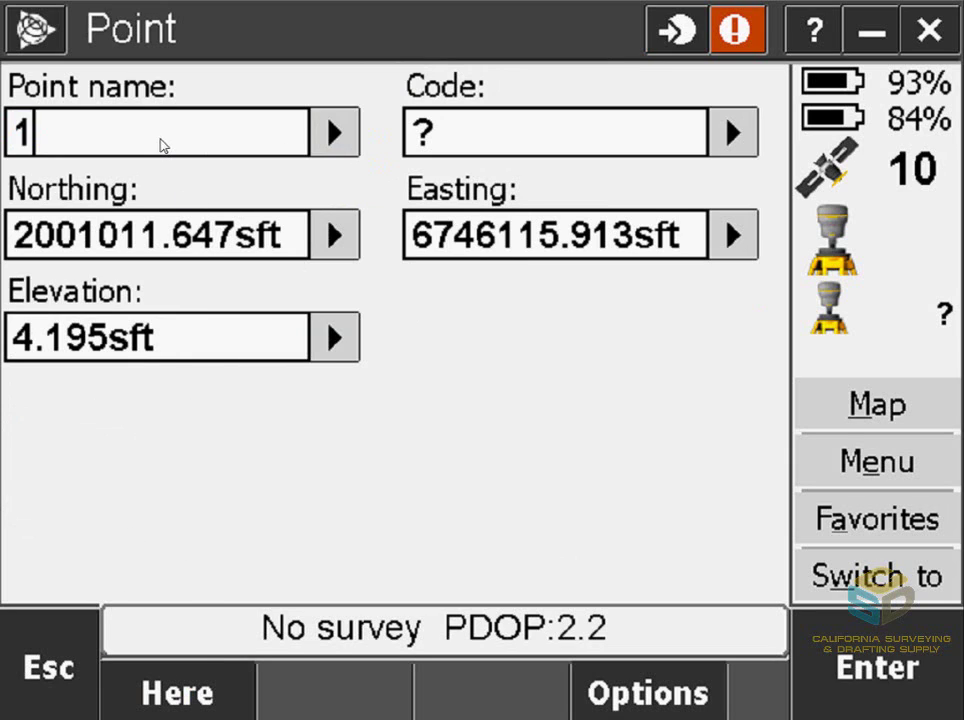
click(858, 660)
click(858, 660)
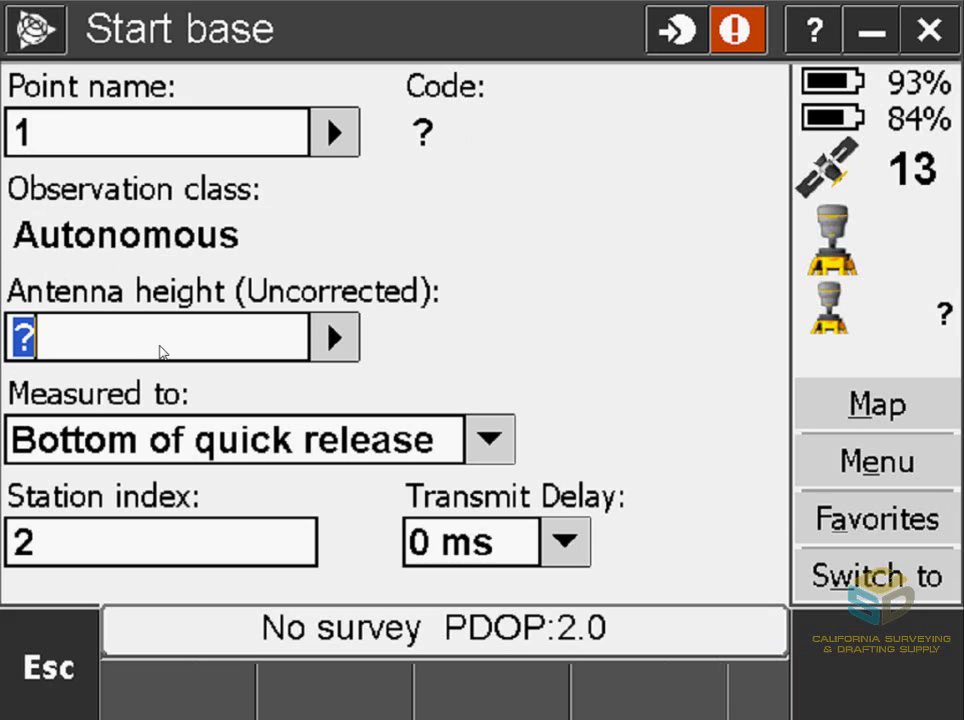
Step: Start the base on point 1 with a 4.500 sft antenna height and acknowledge the confirmation
text(4.5)
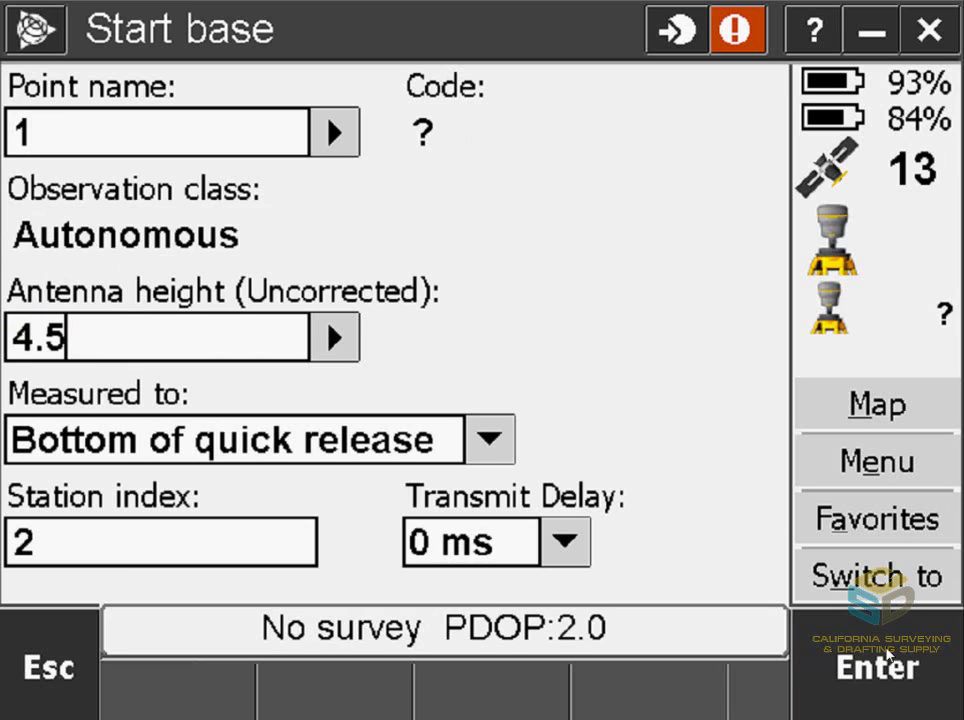
click(886, 655)
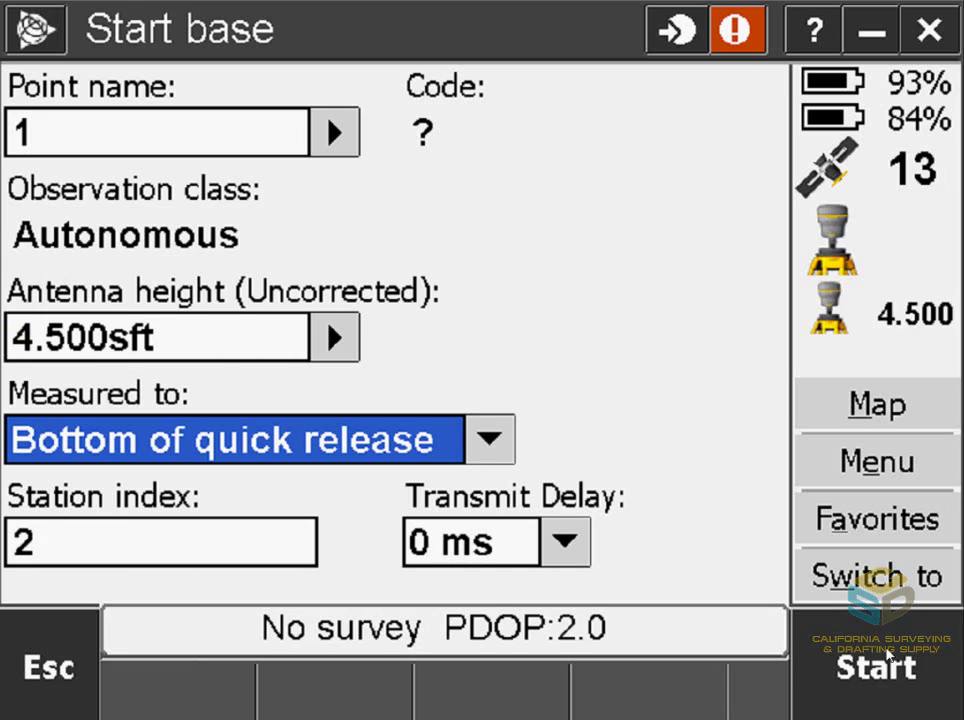
click(886, 655)
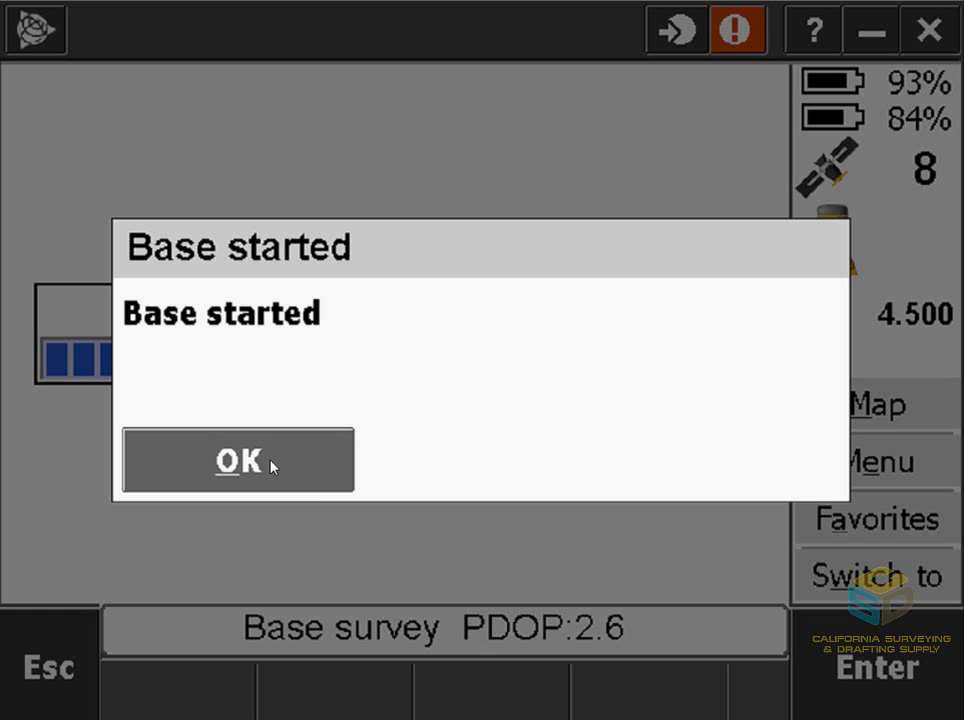
click(273, 466)
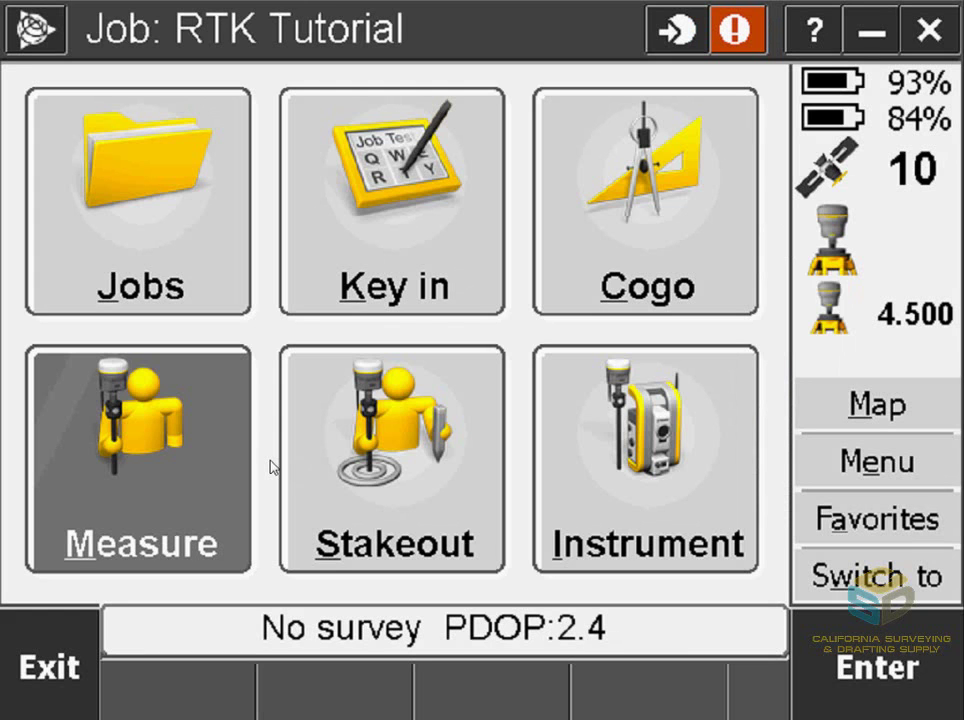
Step: Begin RTK Tutorial rover point measurement and accept base station index 2
click(173, 478)
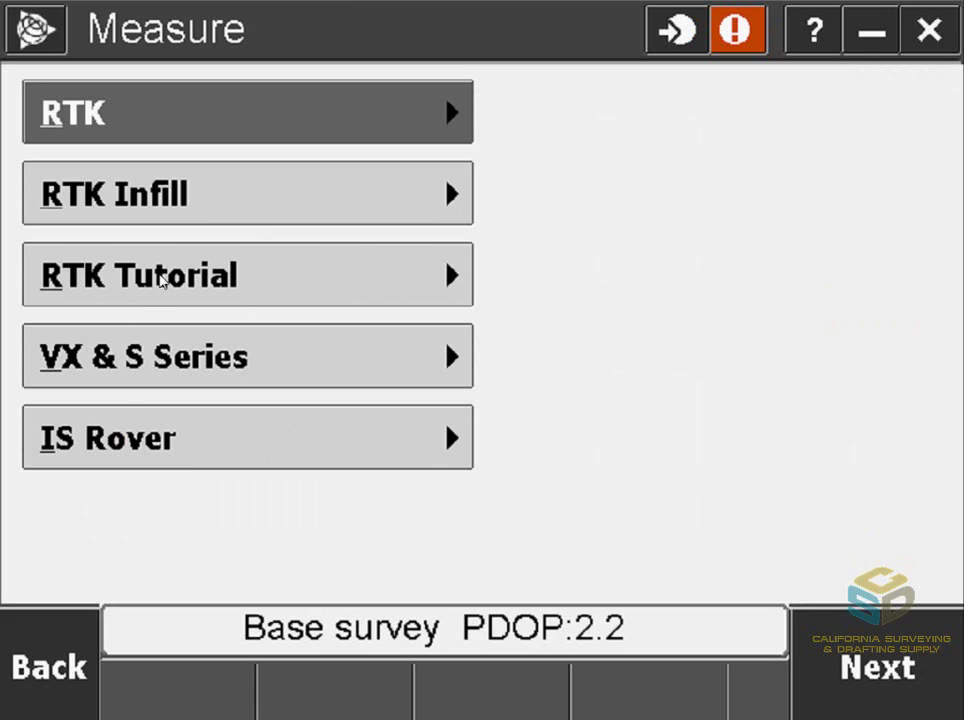
click(162, 279)
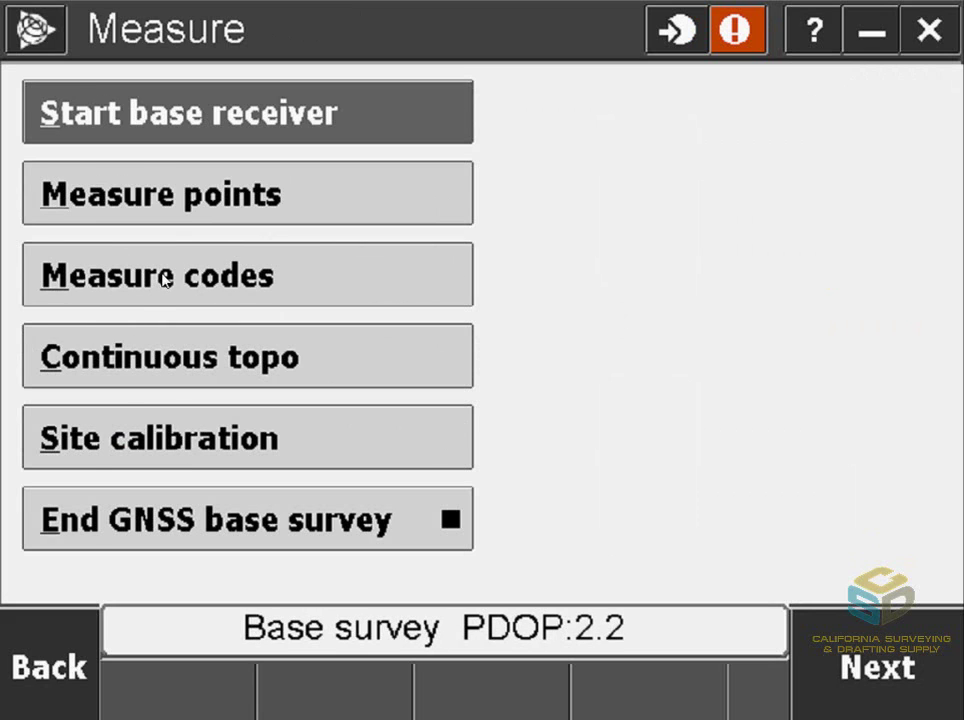
click(170, 204)
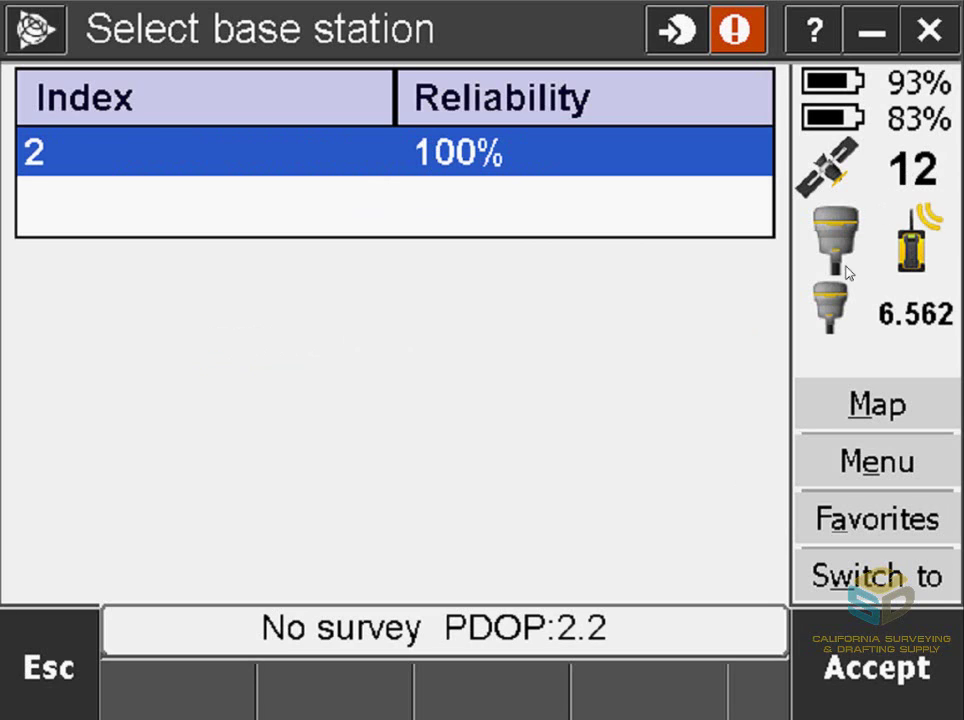
click(886, 689)
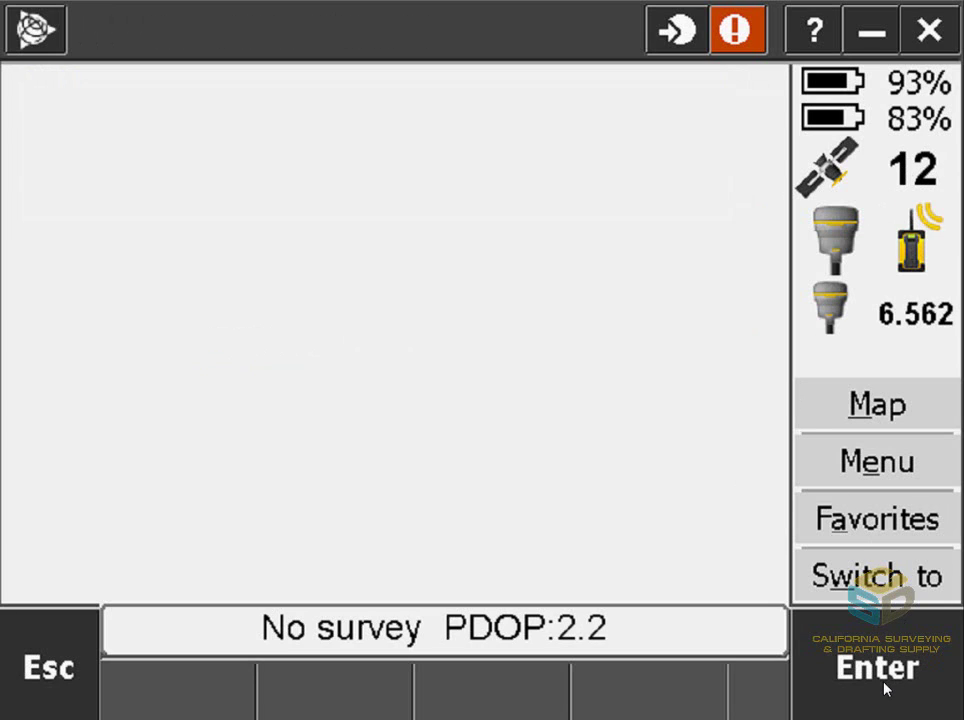